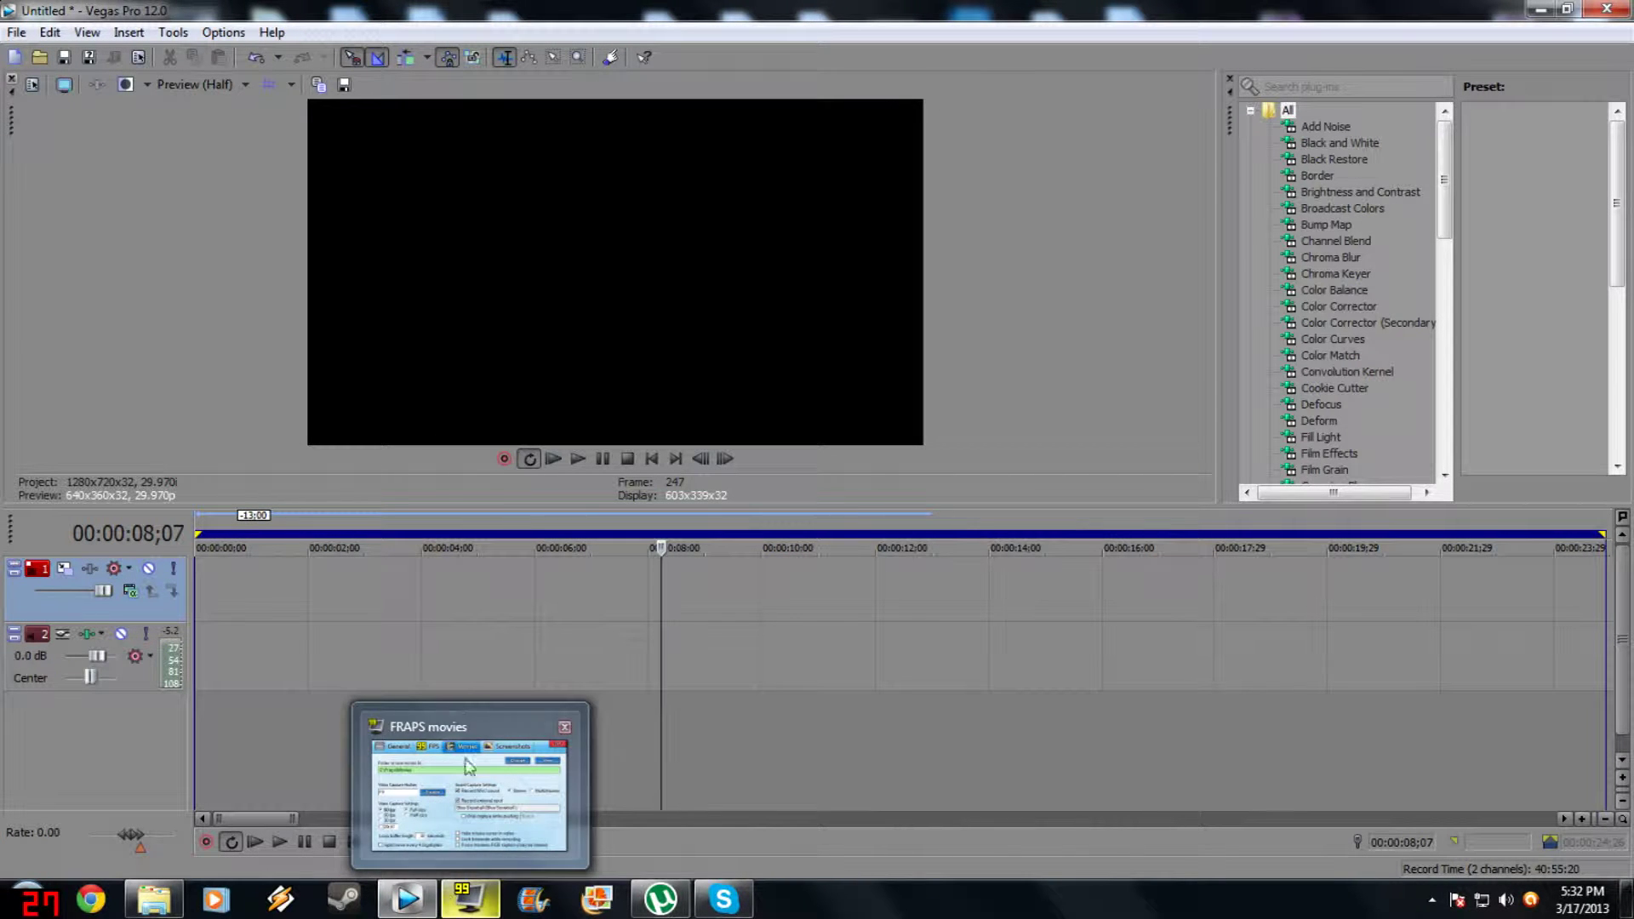
- Place the DSCN0735 clip at the start of the timeline
click(204, 569)
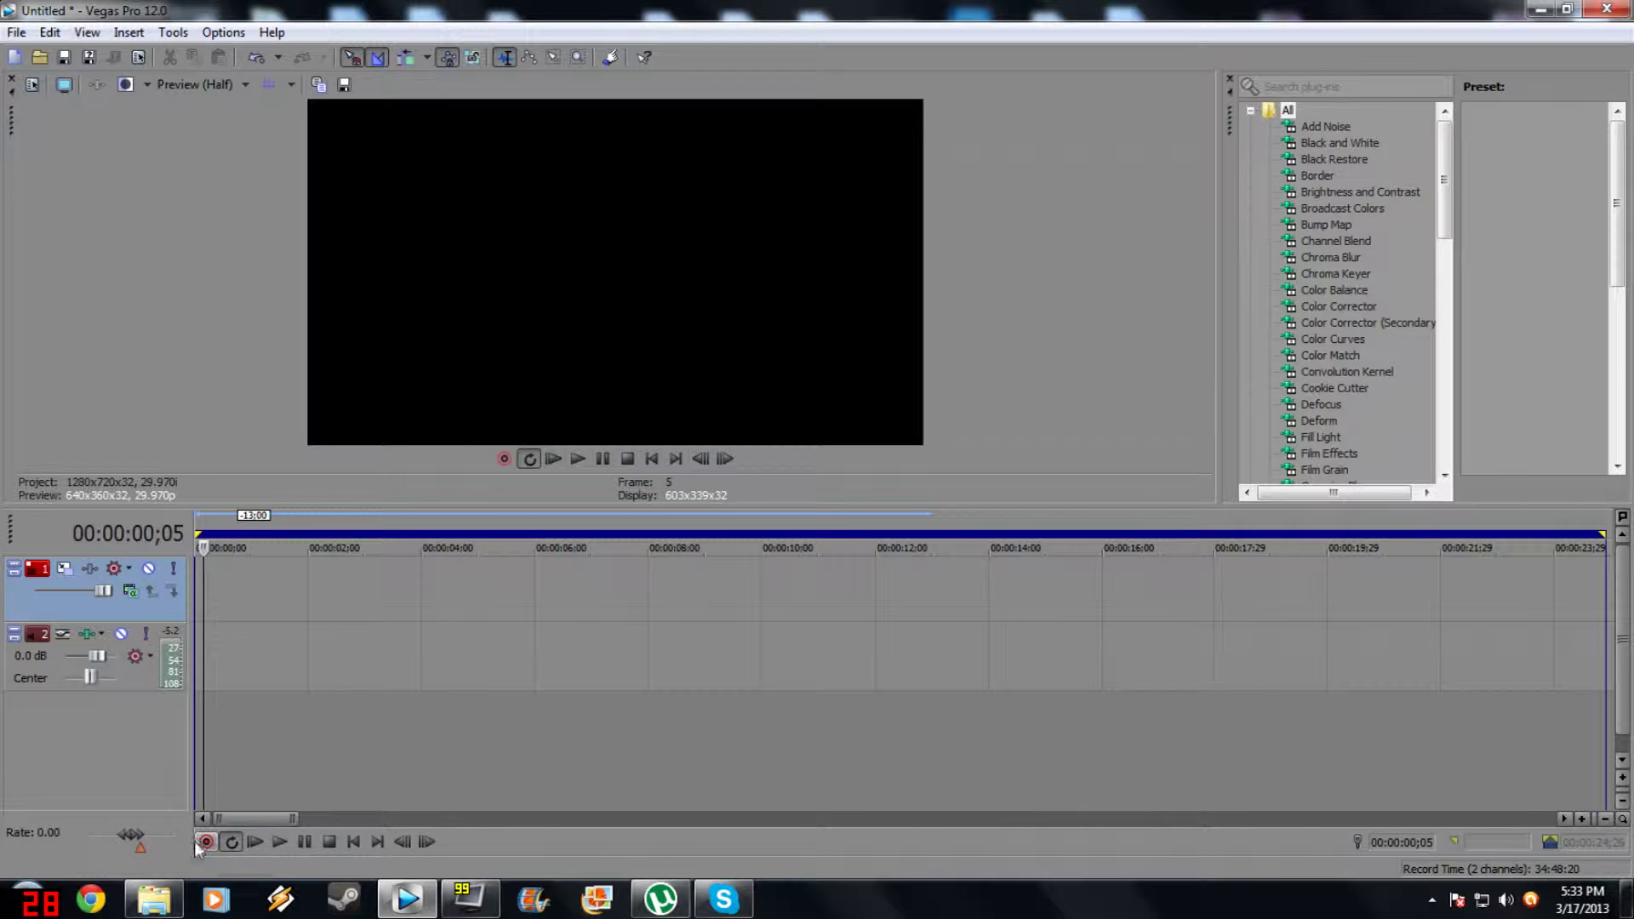
click(154, 899)
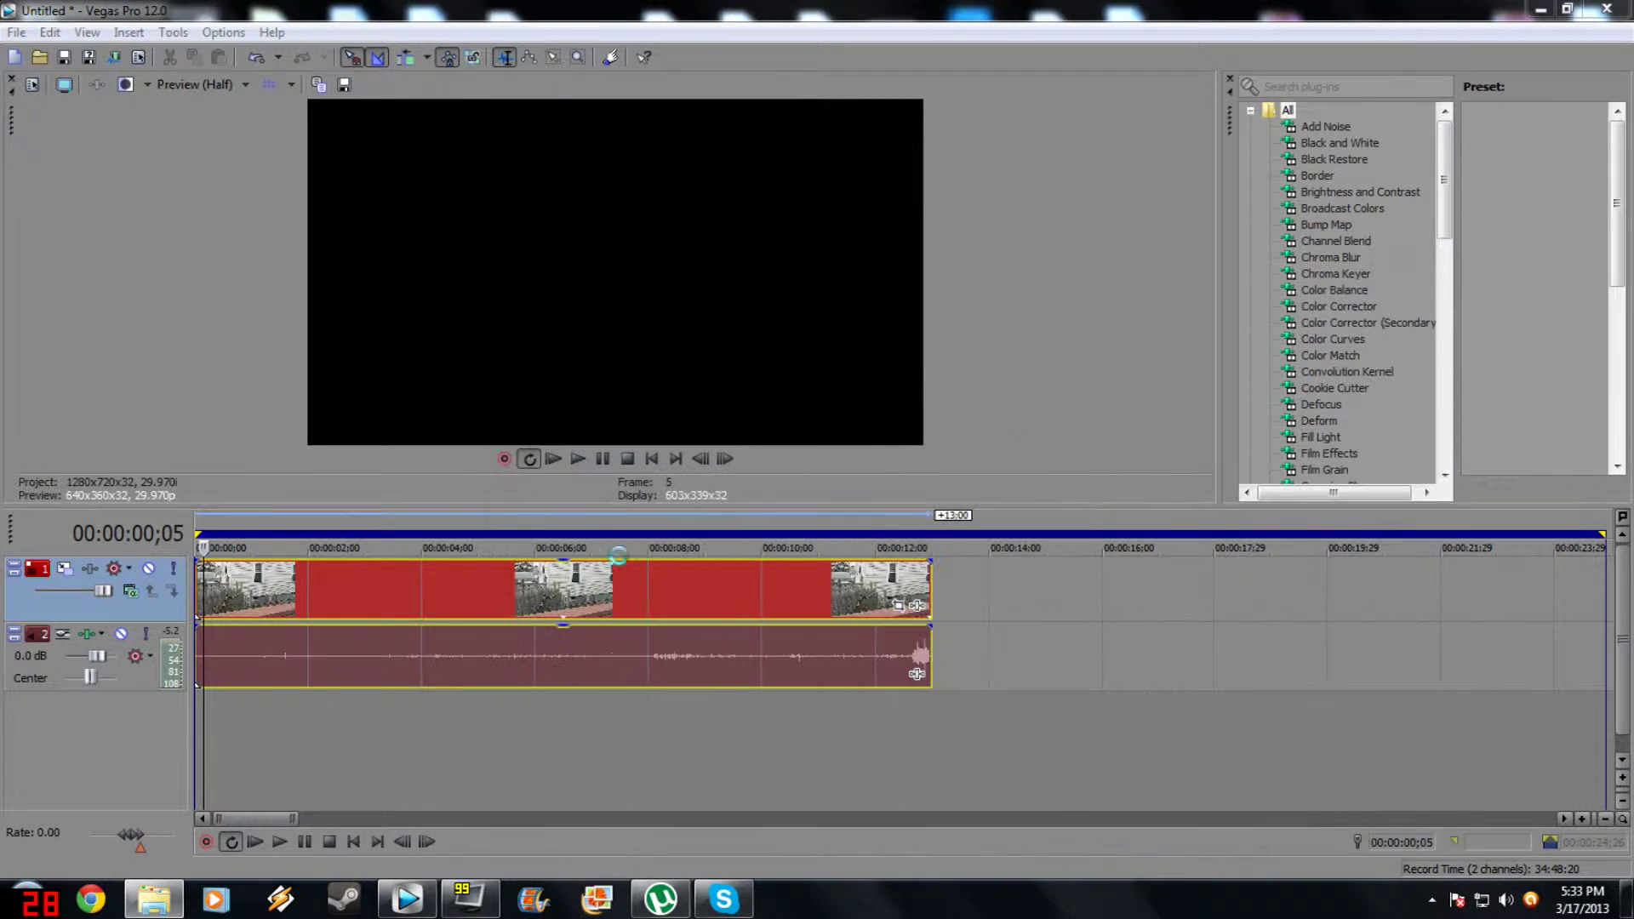
click(1423, 242)
- Delete the short leftover piece at the clip's end
click(913, 587)
click(926, 588)
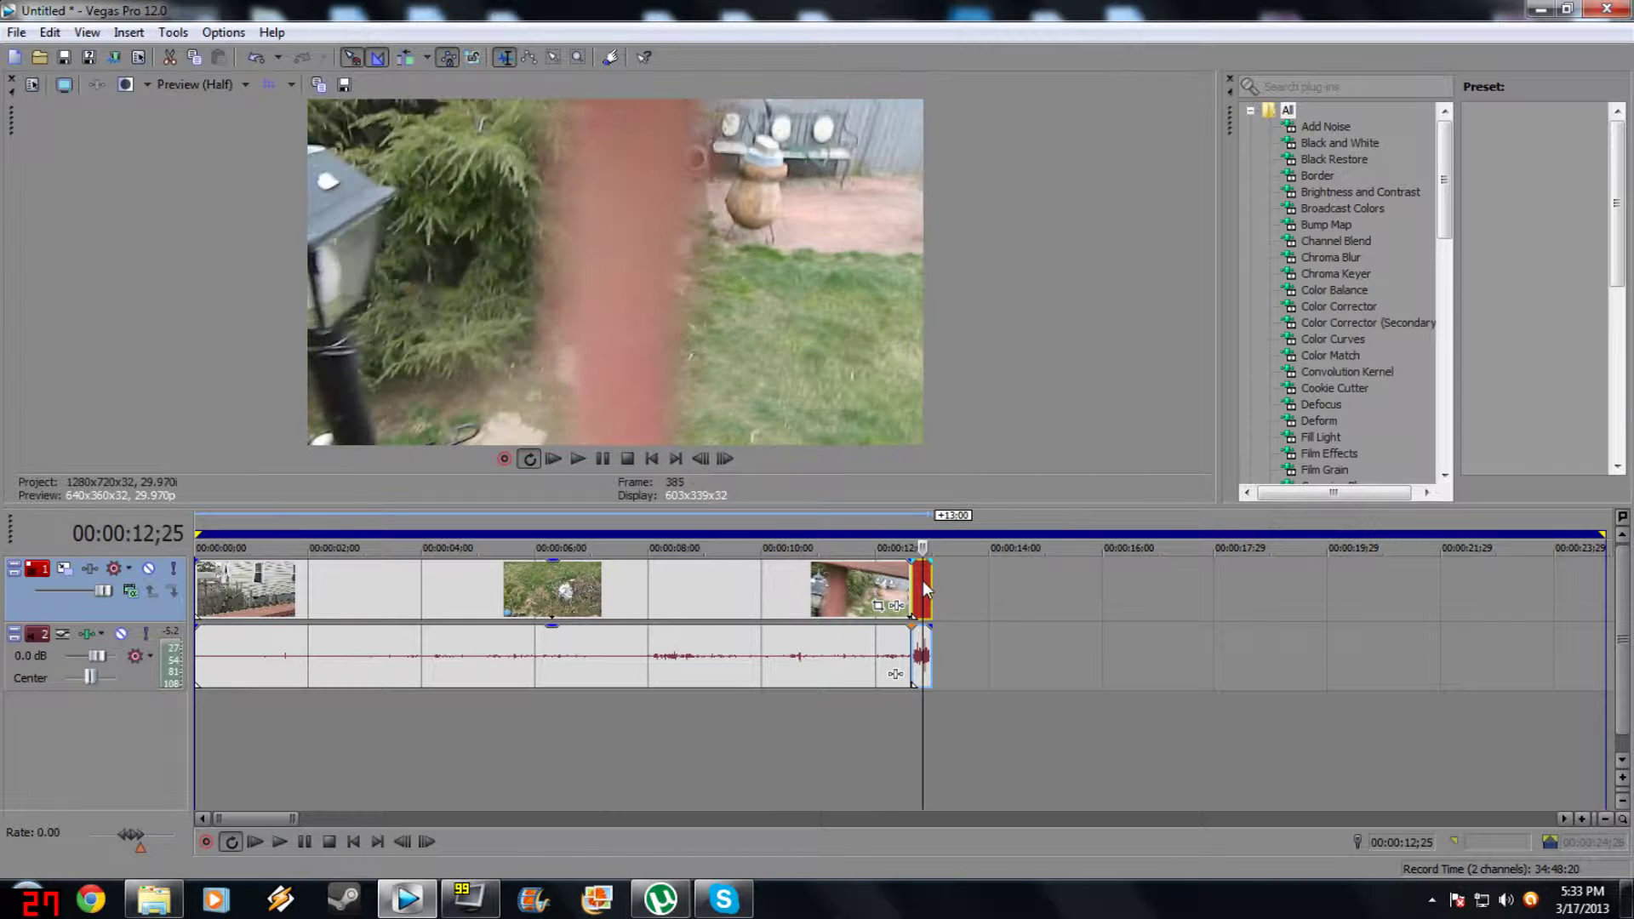
key(Delete)
- Mute the clip's audio volume and add a fade-in and fade-out to the video
click(198, 574)
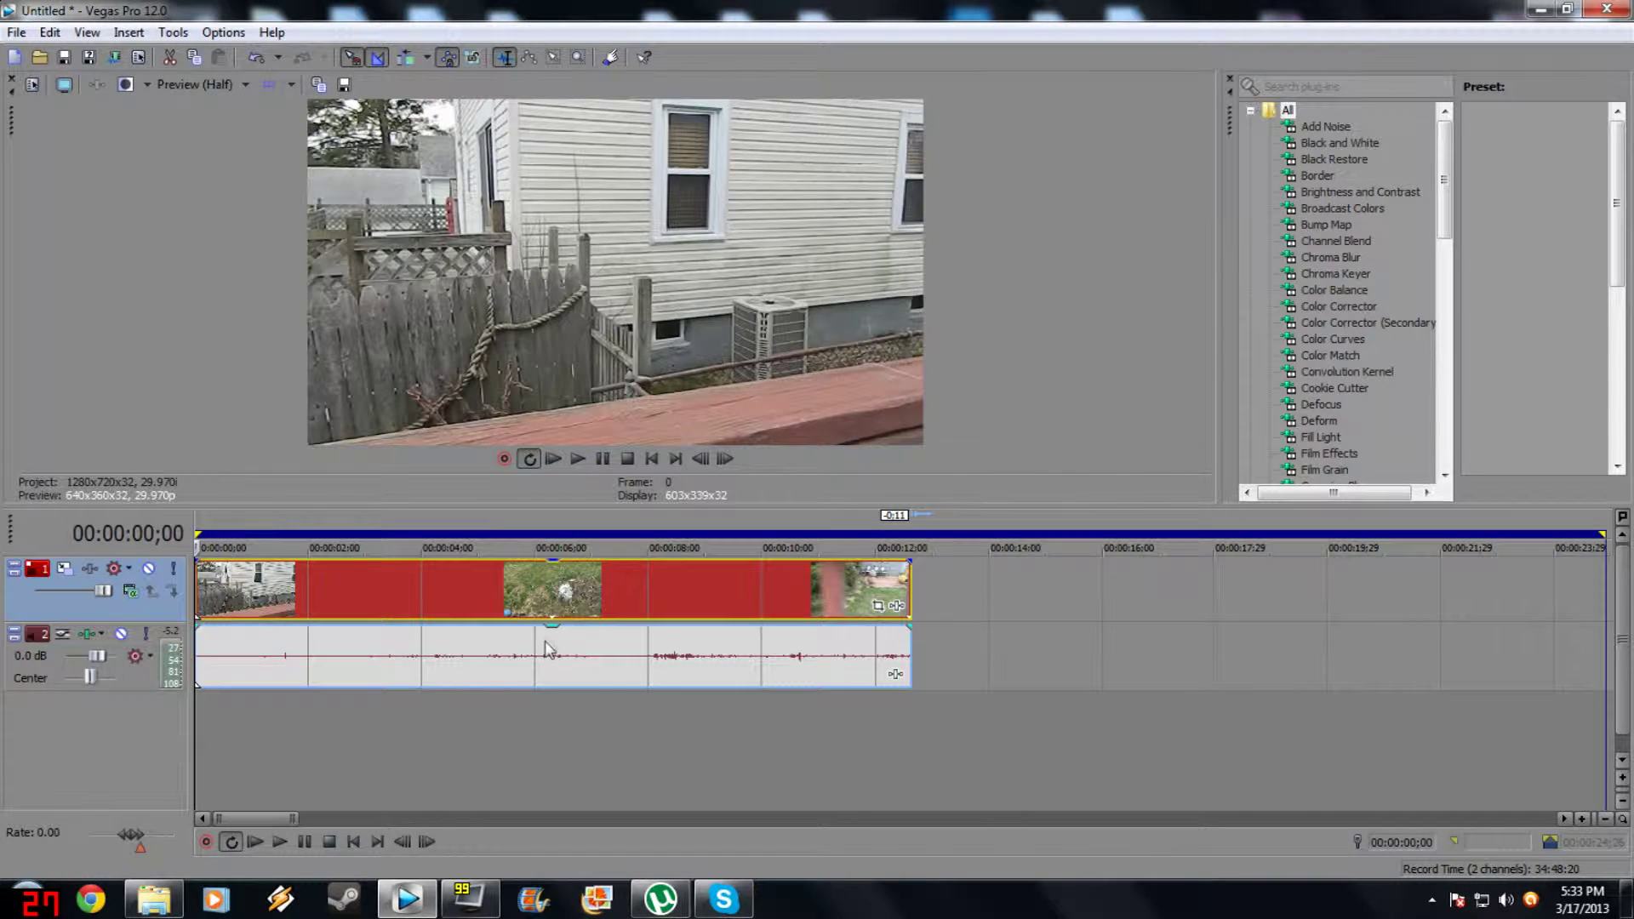
drag(551, 626, 551, 686)
drag(206, 565, 243, 566)
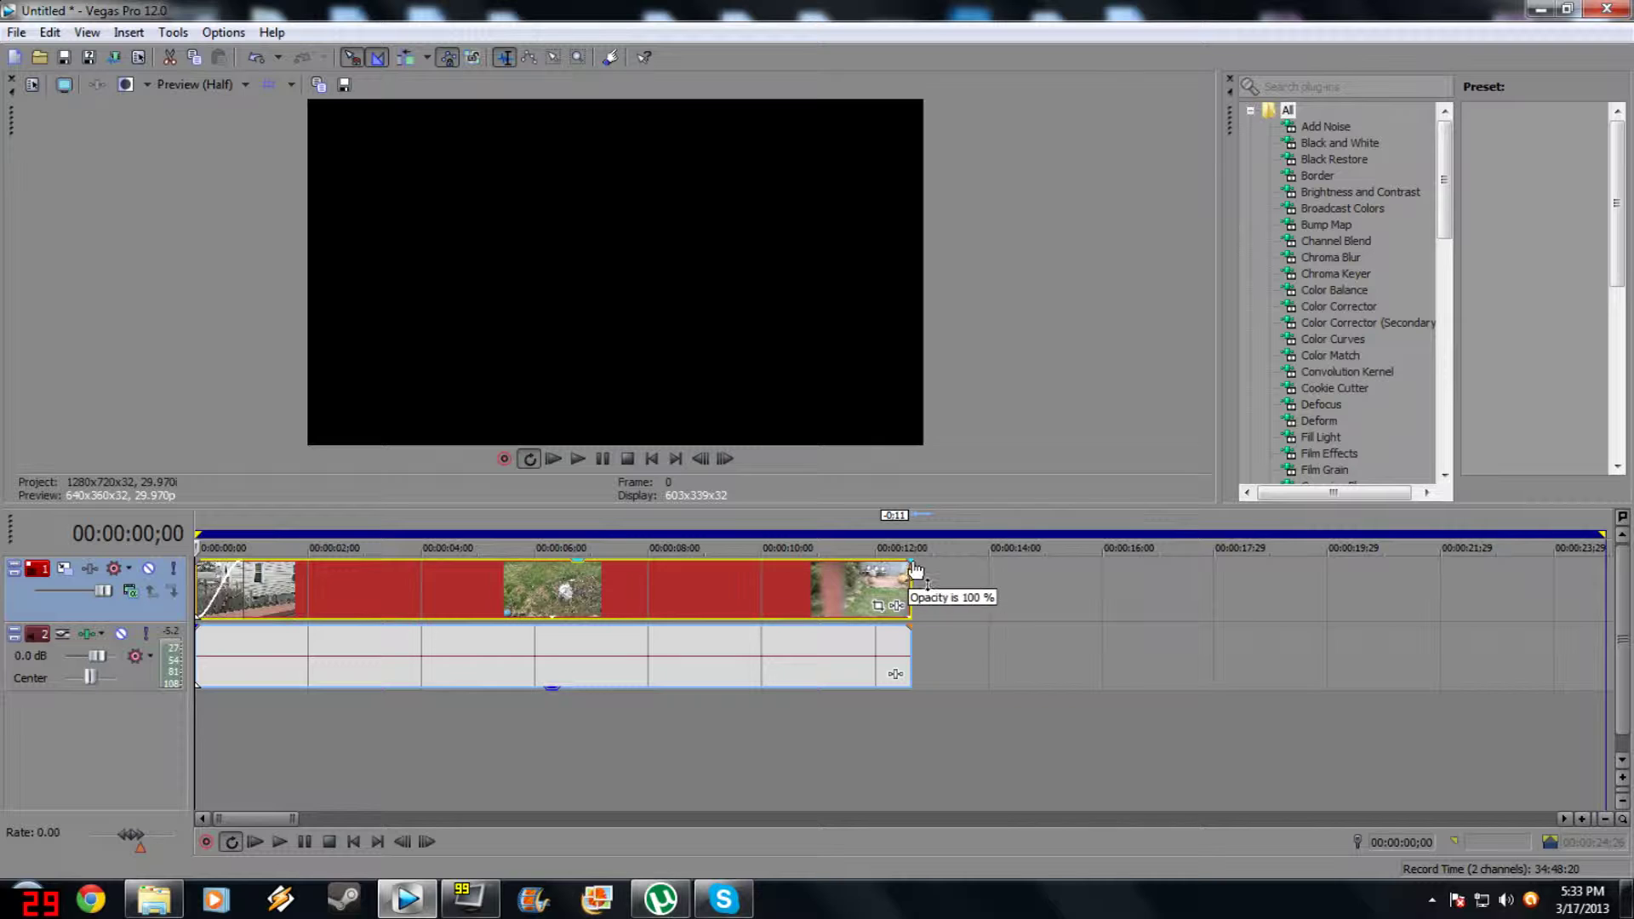
drag(912, 565, 878, 572)
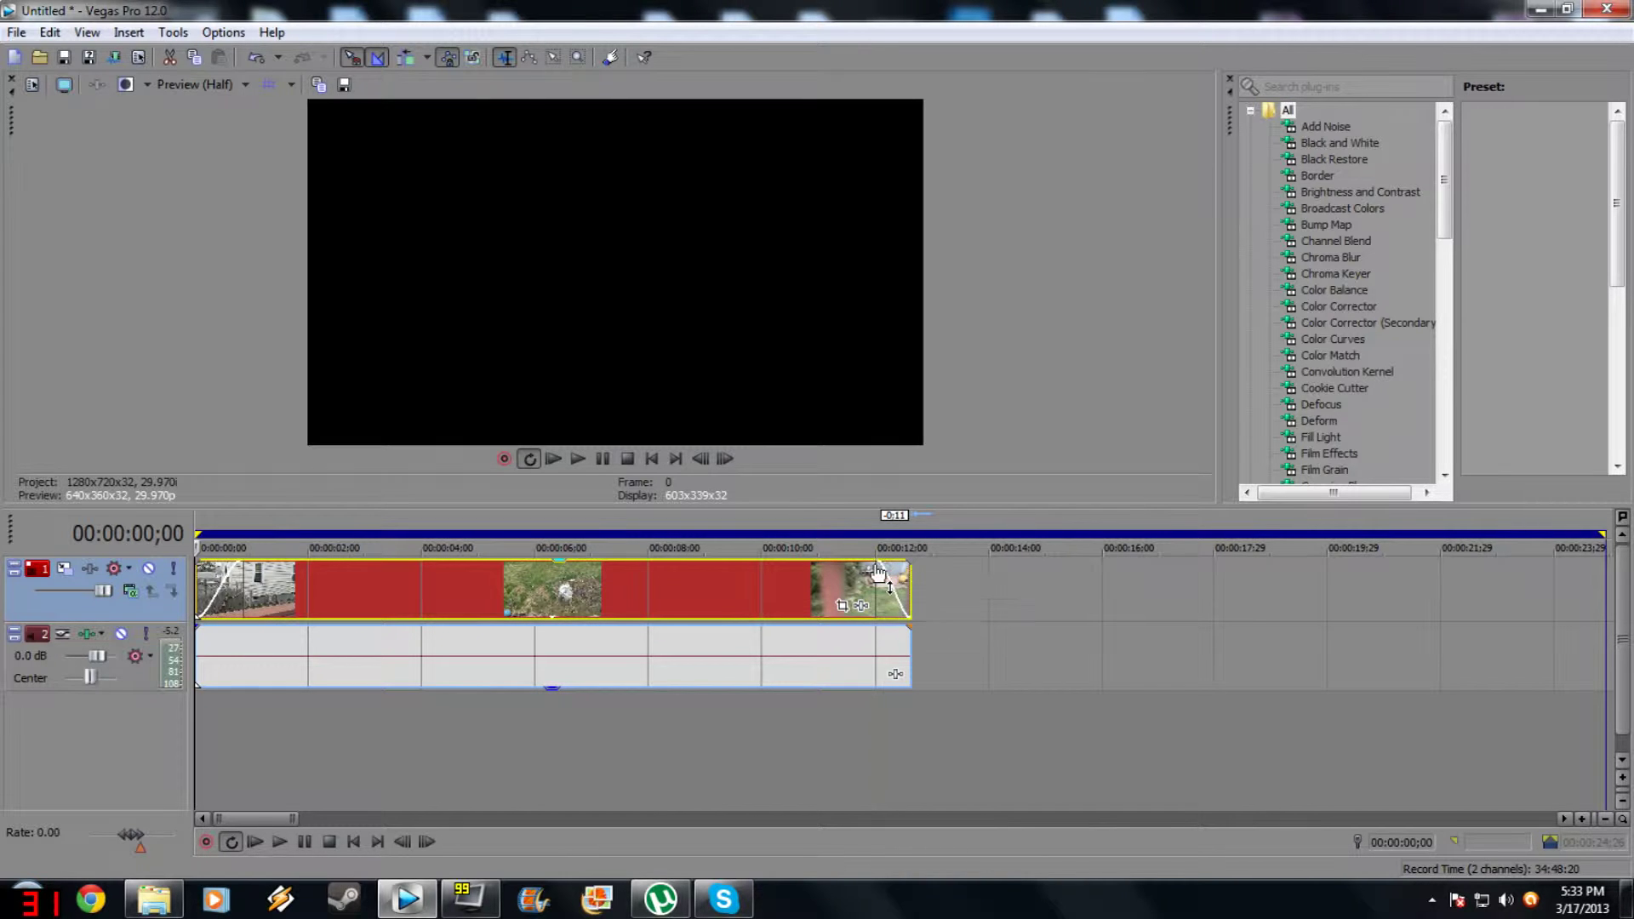
- Apply the HDV 720-24p template (1280x720, 23.976 fps) in the project properties
click(14, 34)
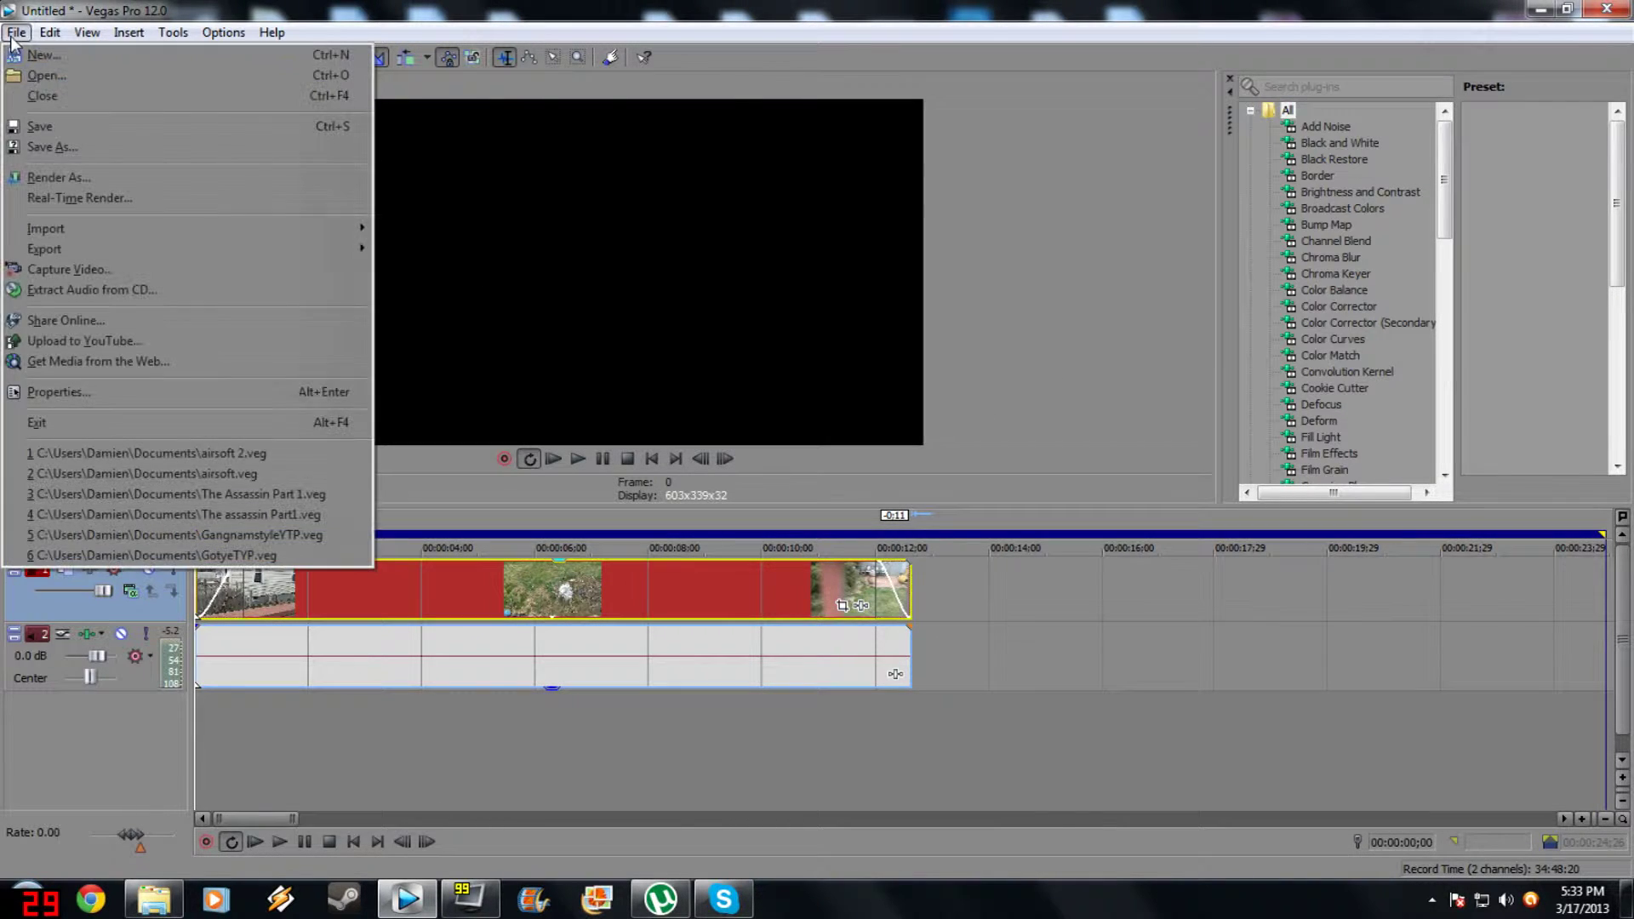
click(306, 397)
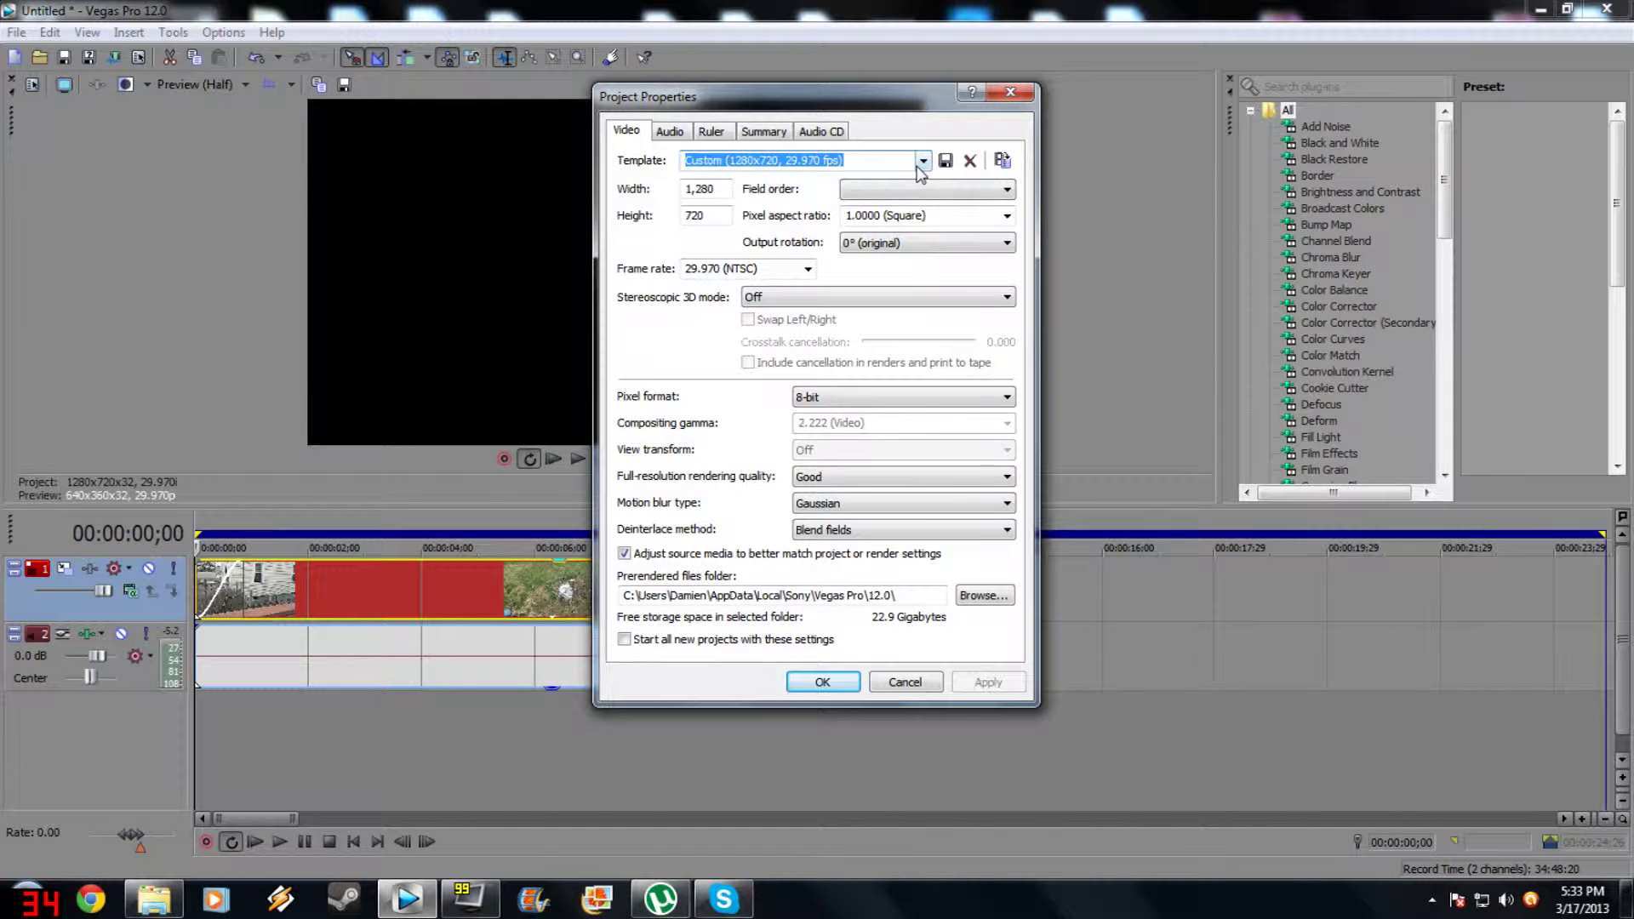
click(922, 162)
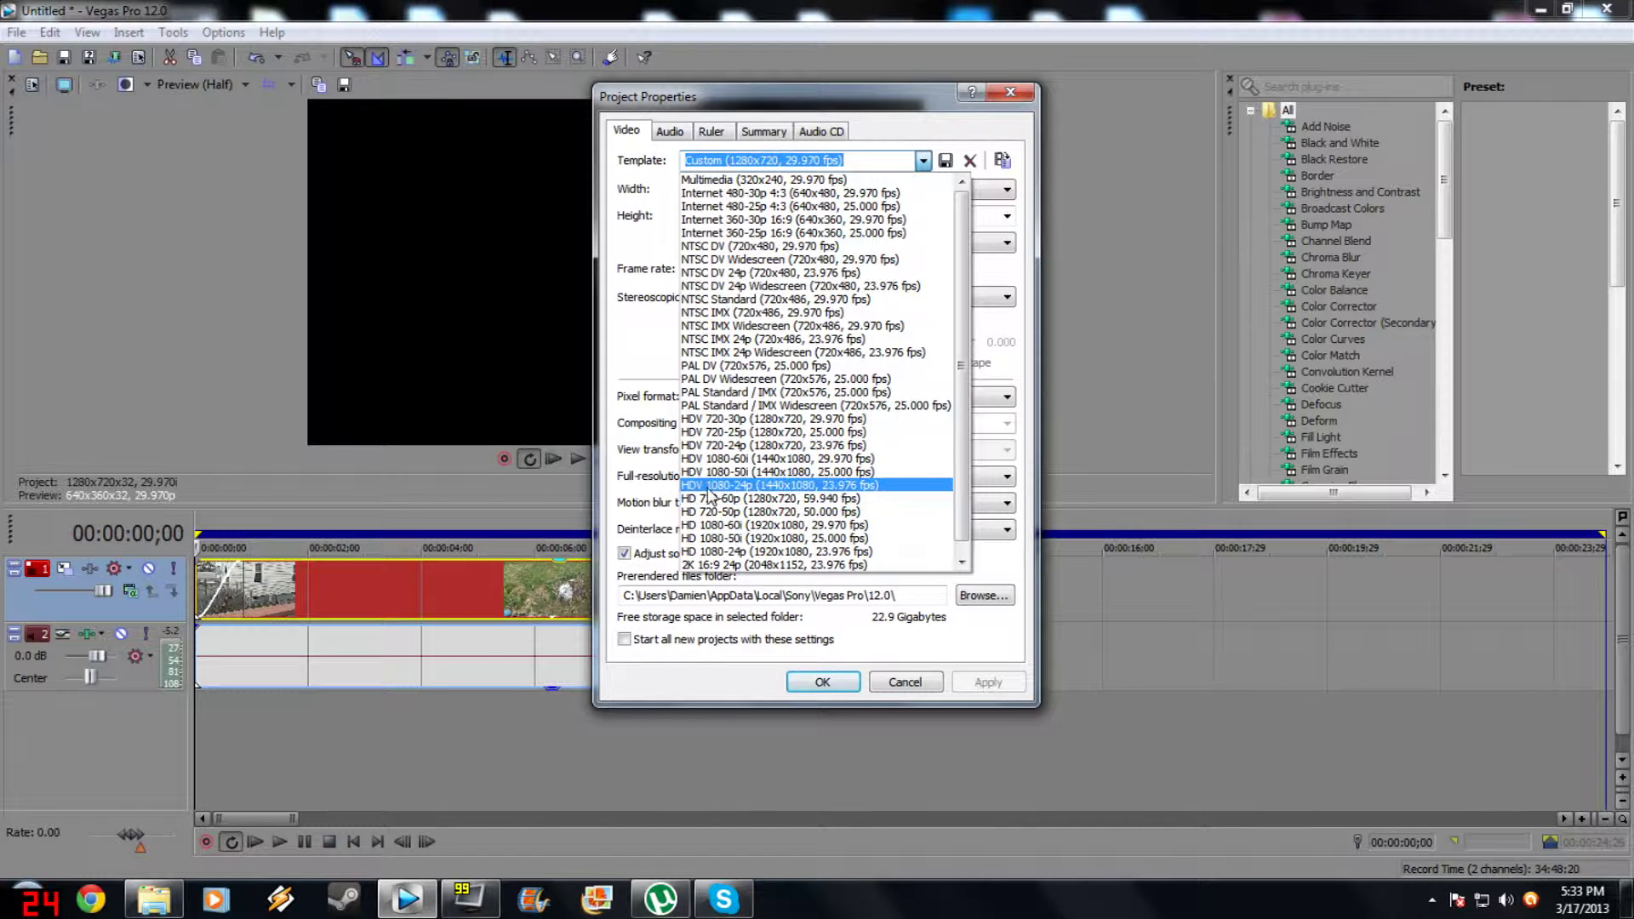
click(737, 446)
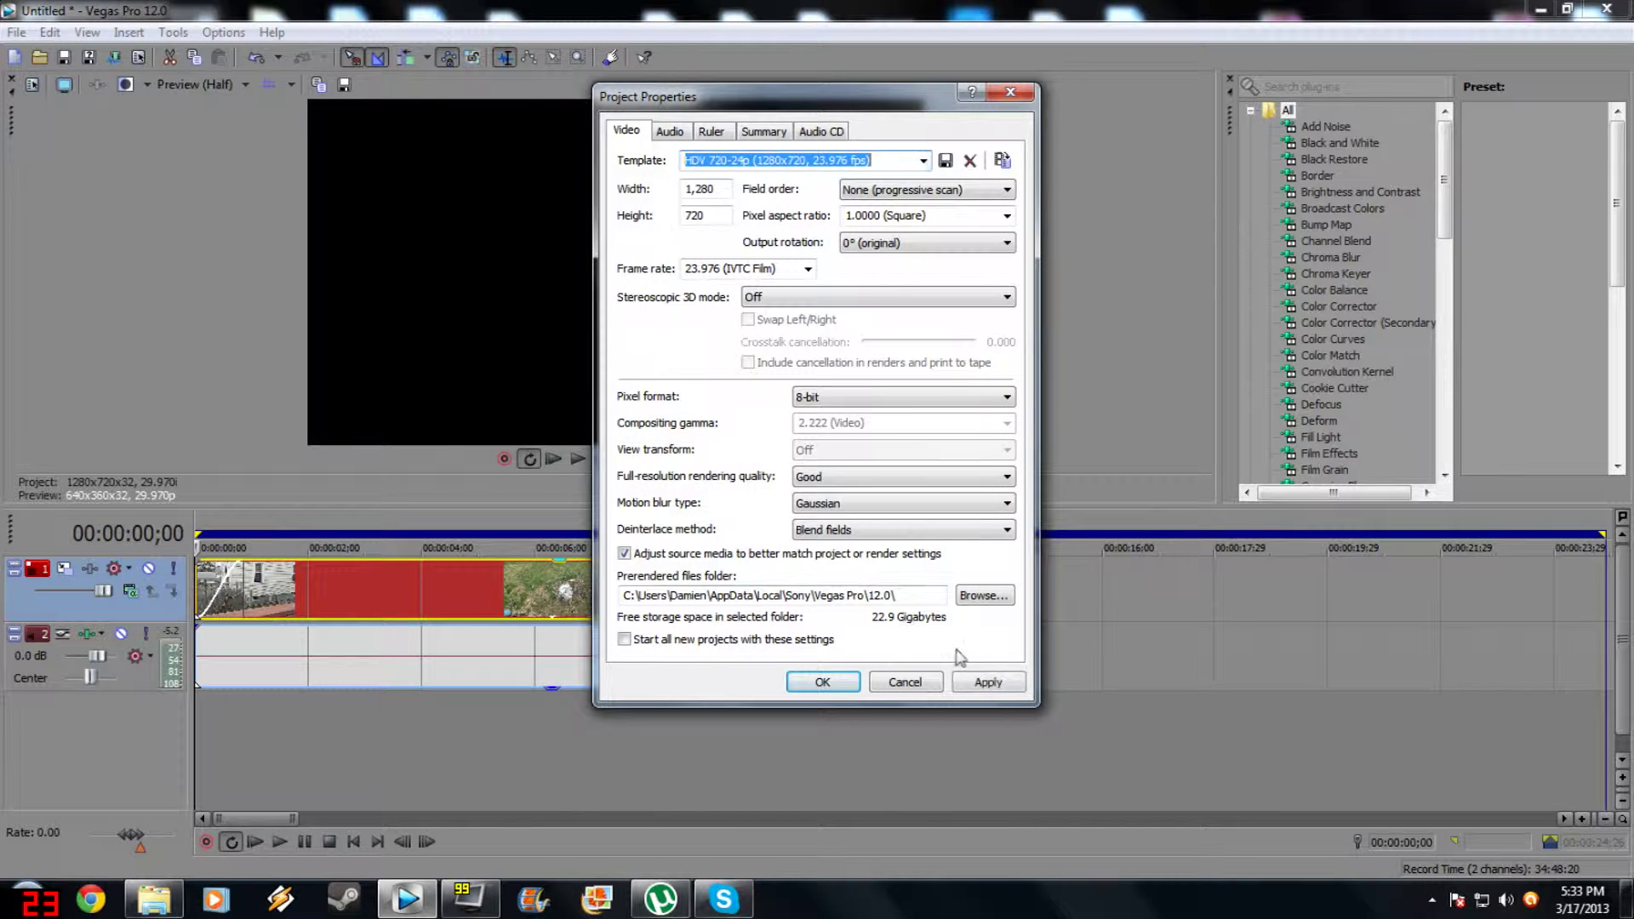
click(987, 683)
click(842, 683)
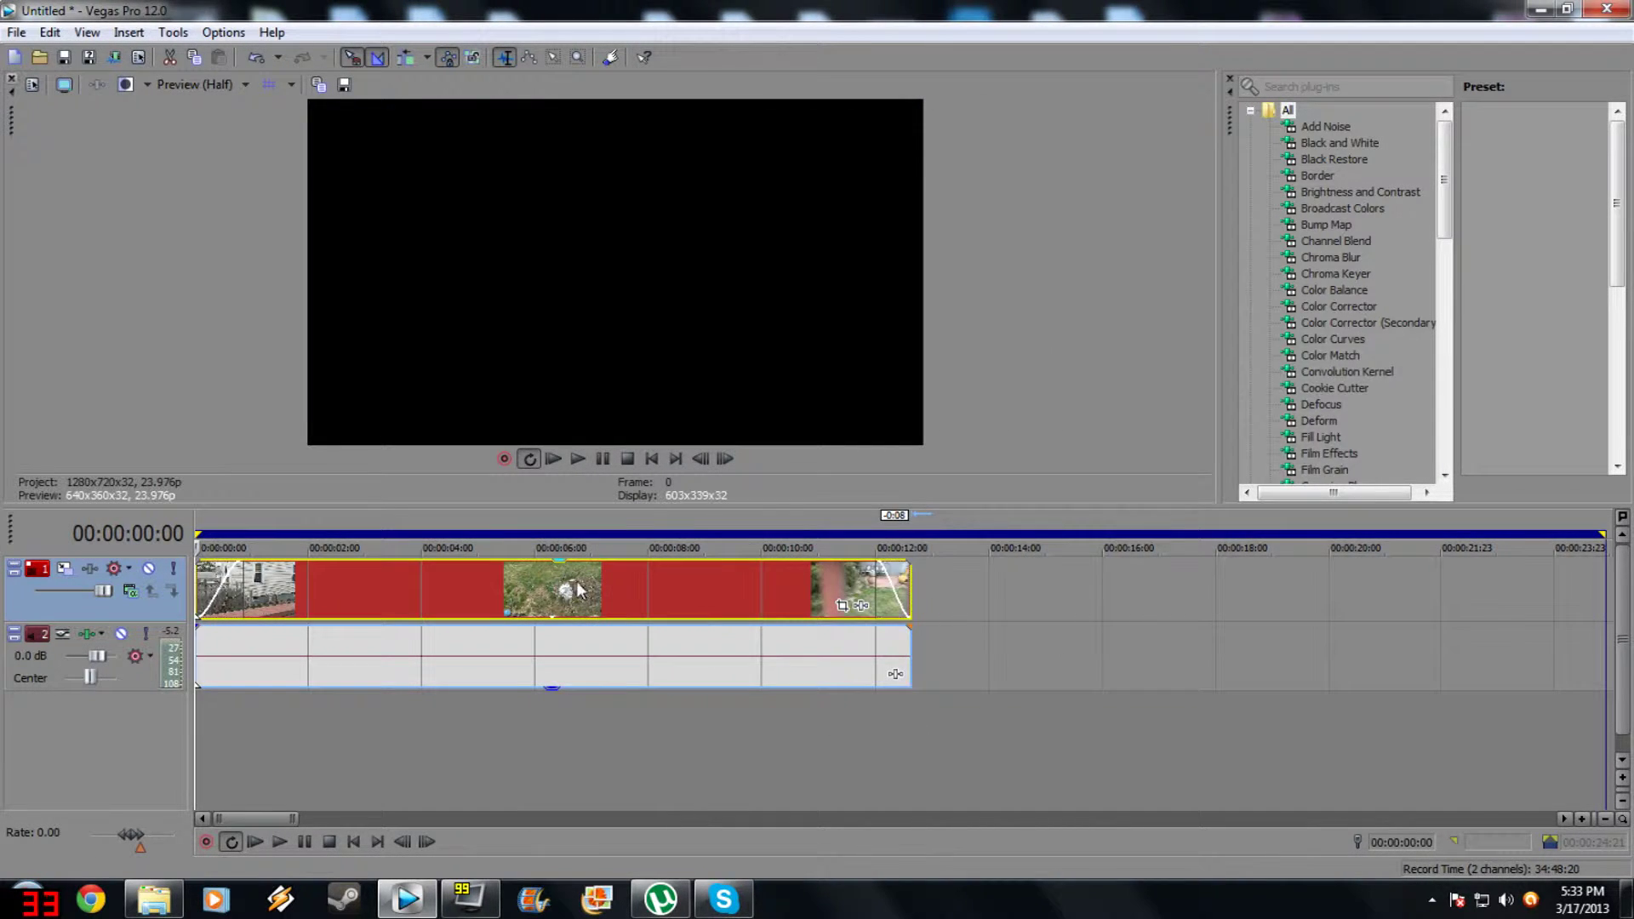
- Preview the edit, then add Sony Color Corrector to video track 1's effect chain
key(space)
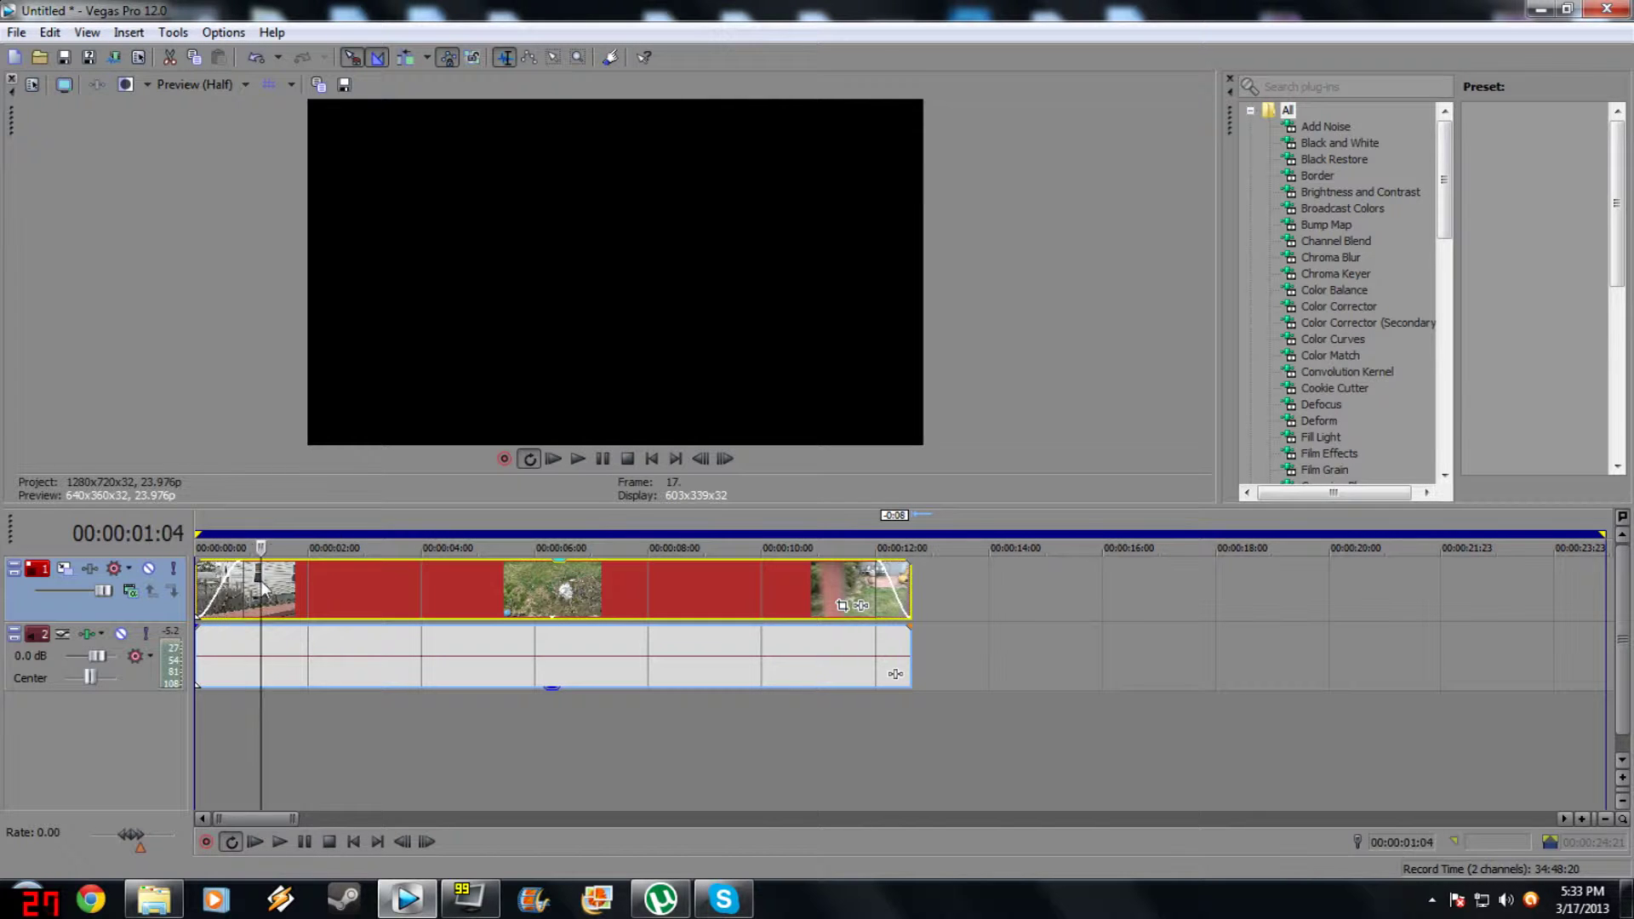
key(space)
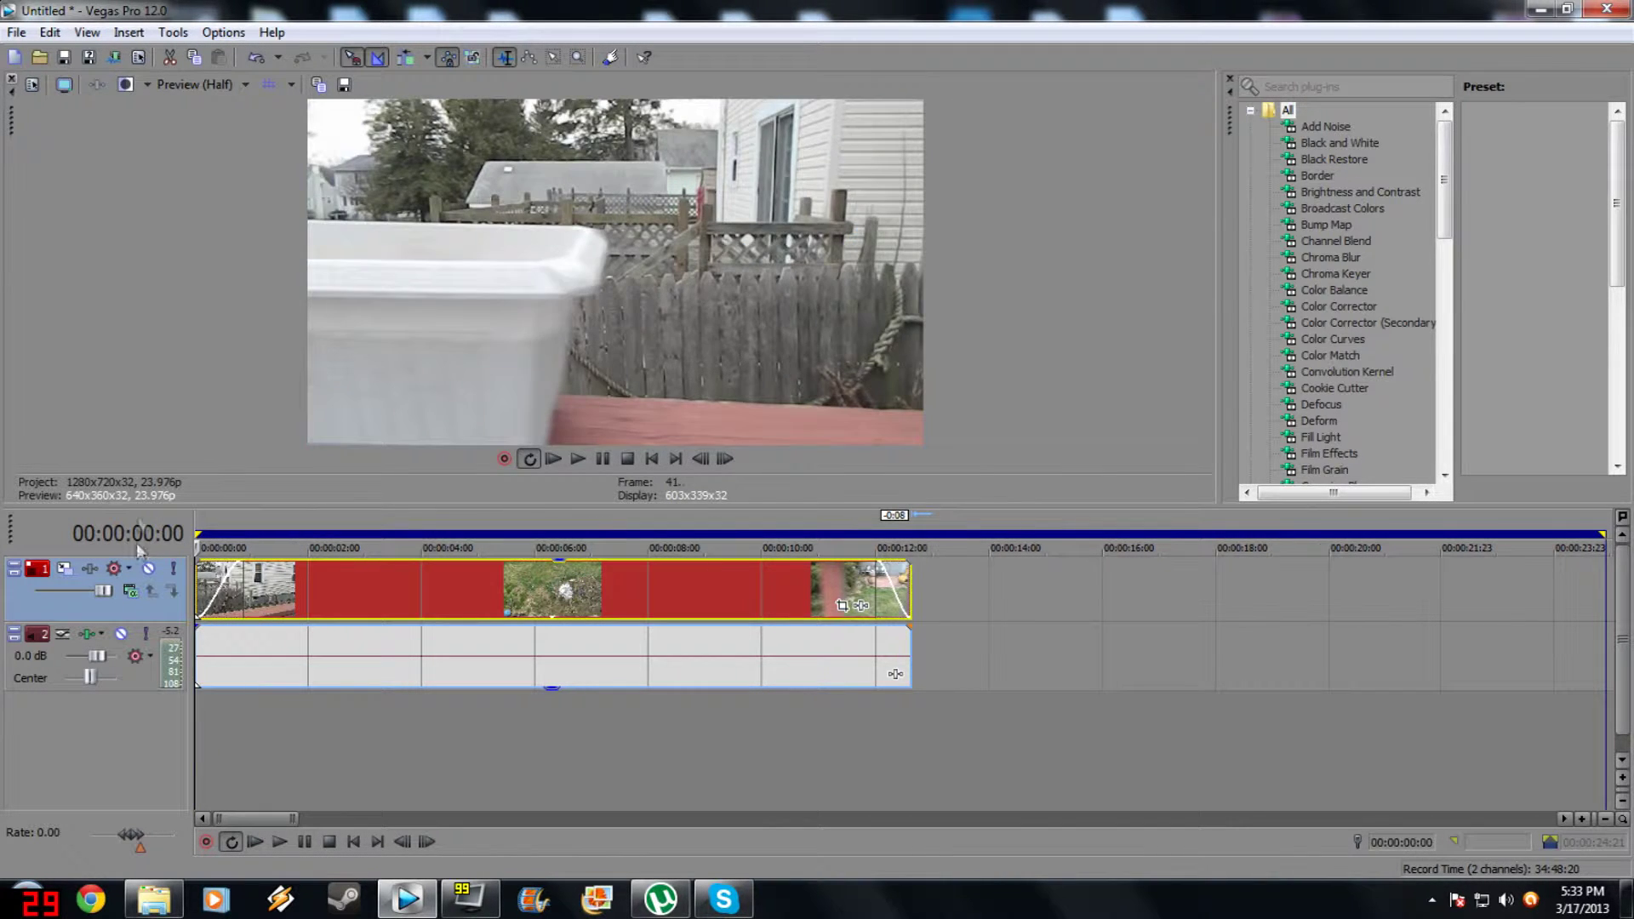
click(95, 570)
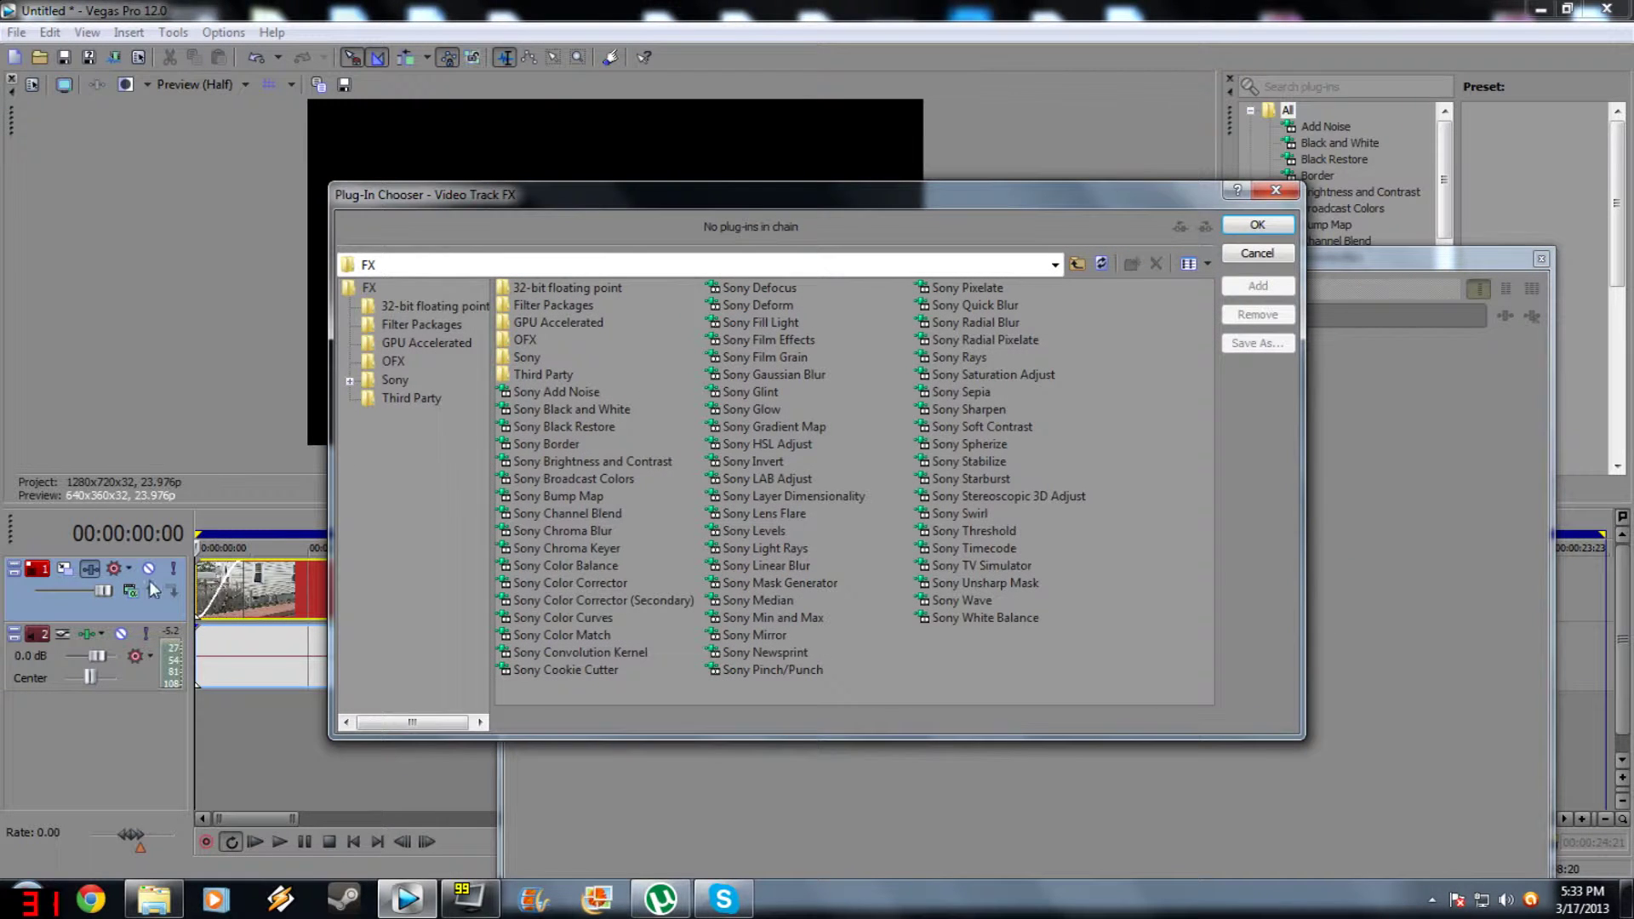
click(591, 586)
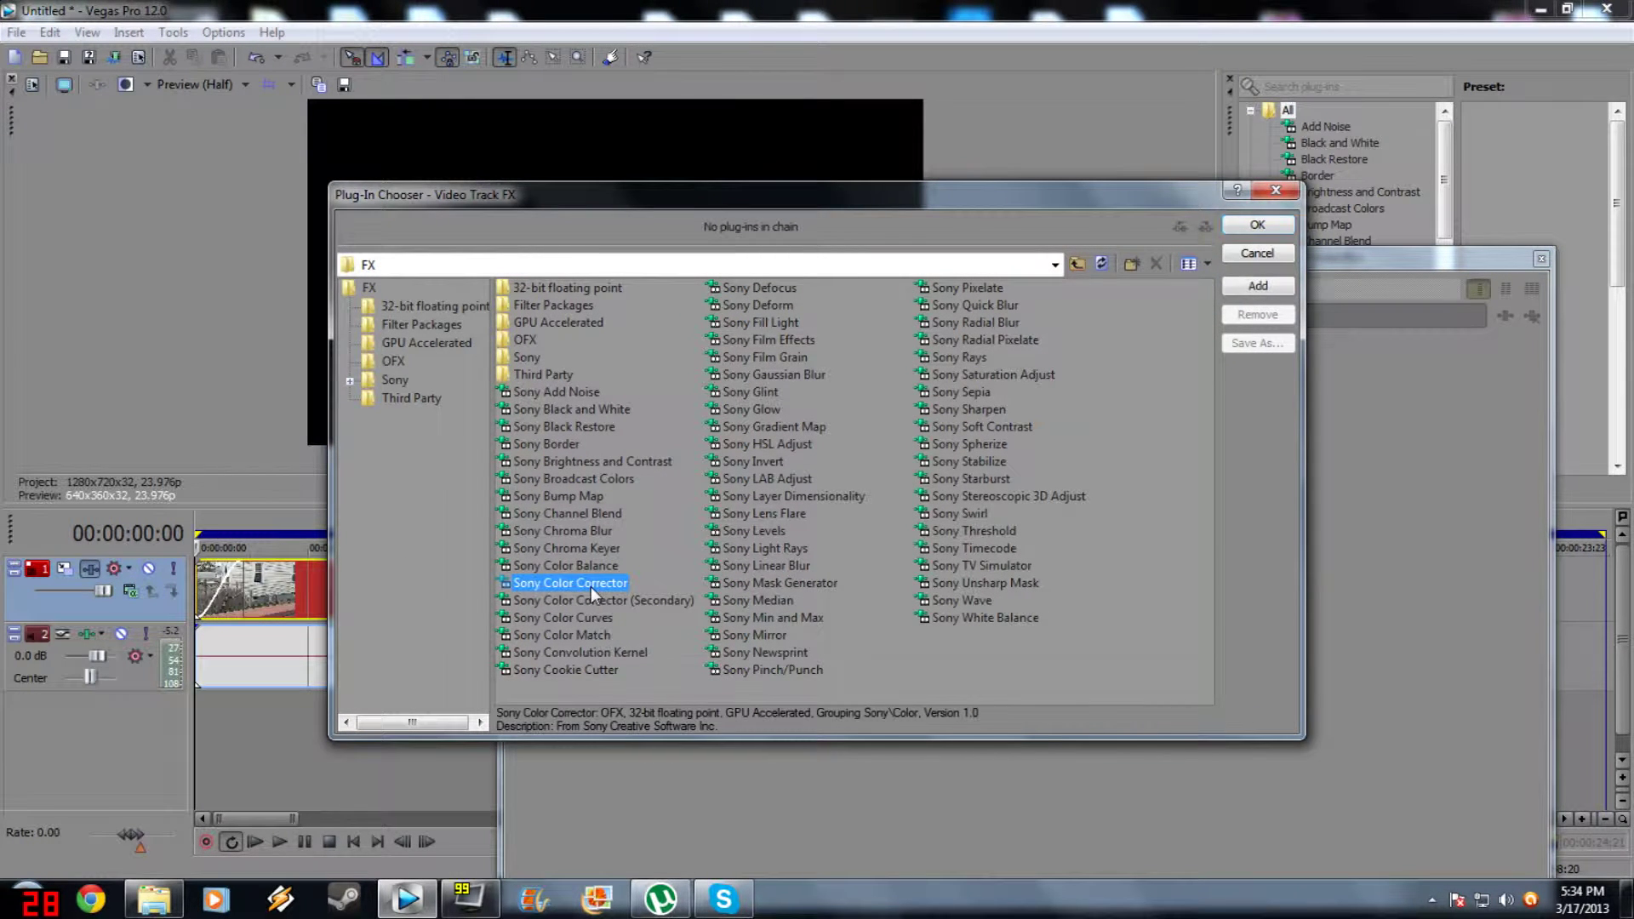
click(1256, 287)
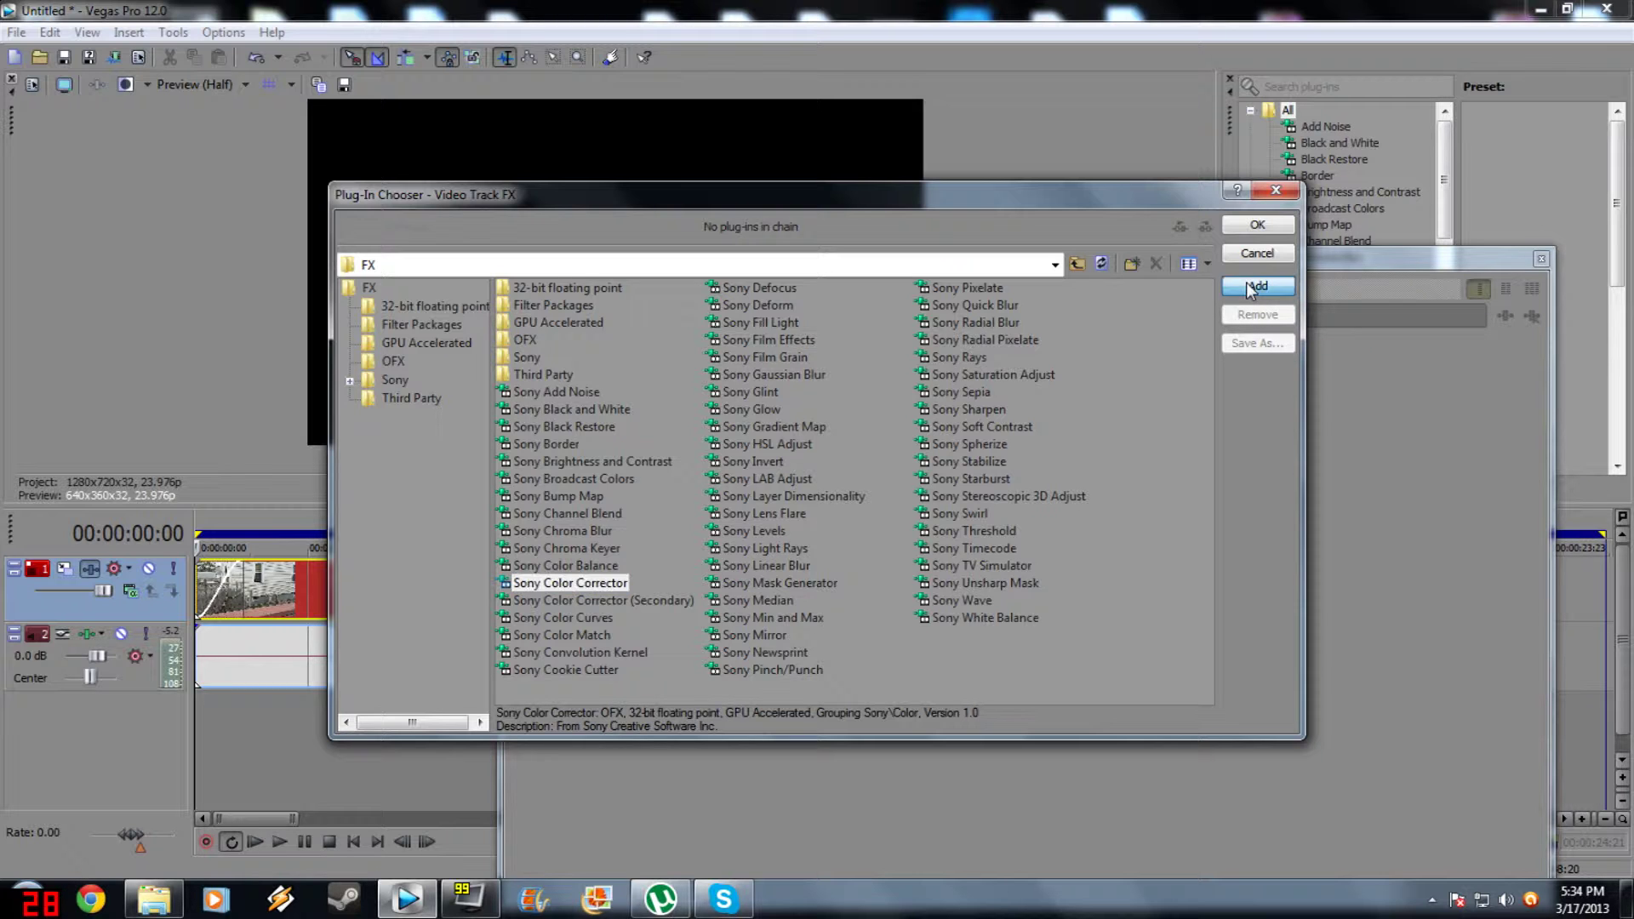
click(1253, 225)
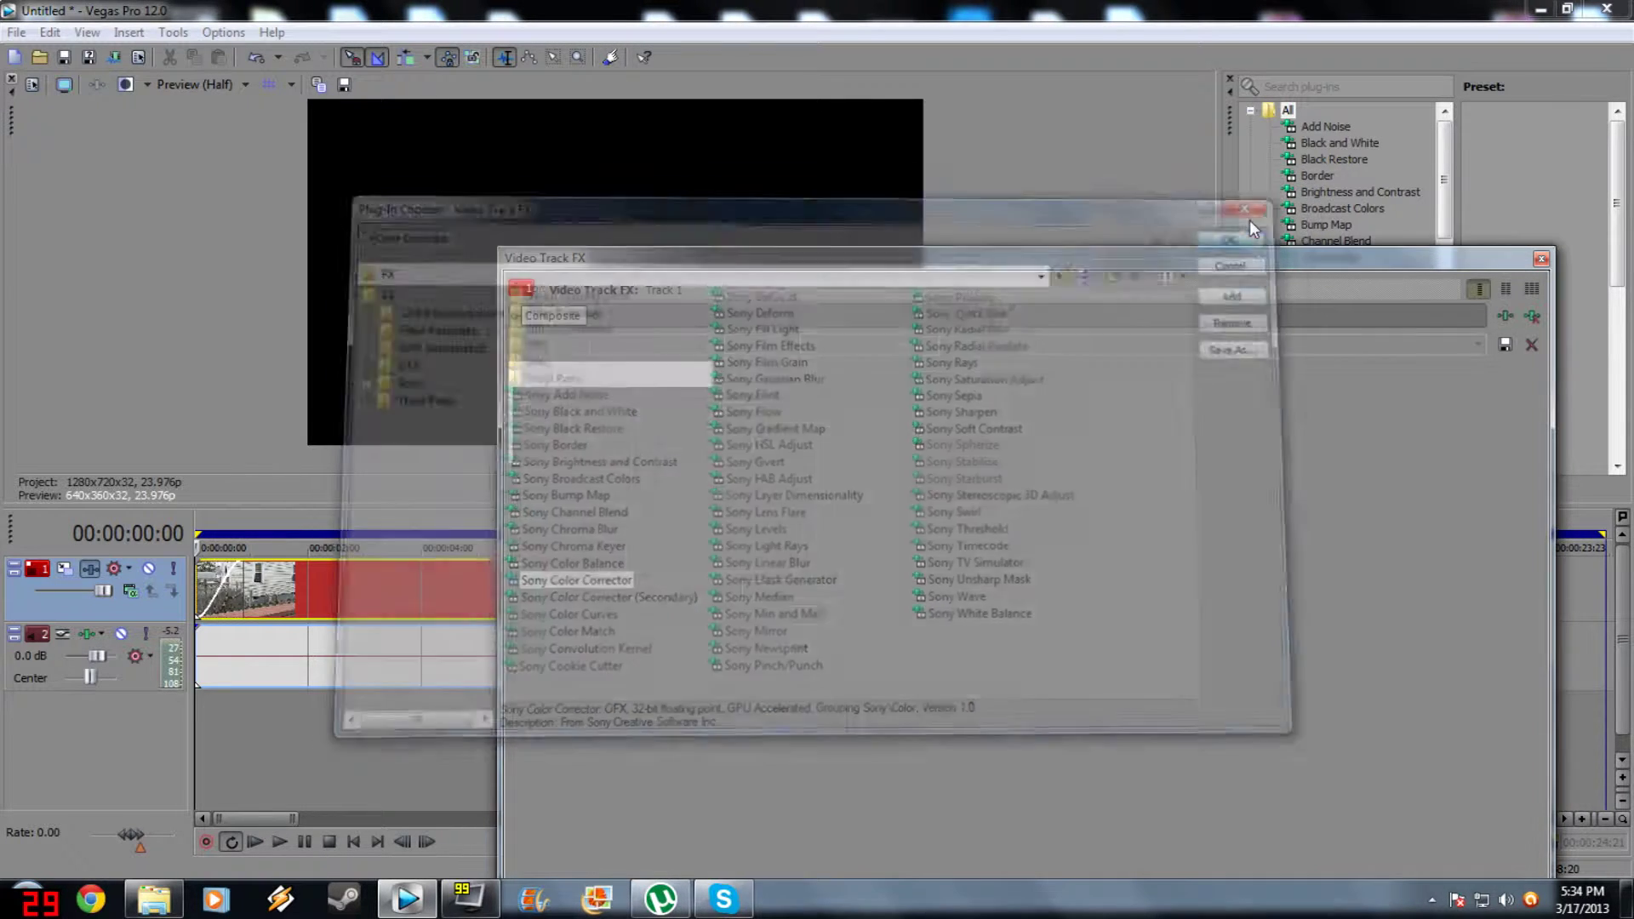
- Show the colour wheels, move the effect window aside and park the playhead near 4 seconds
click(631, 375)
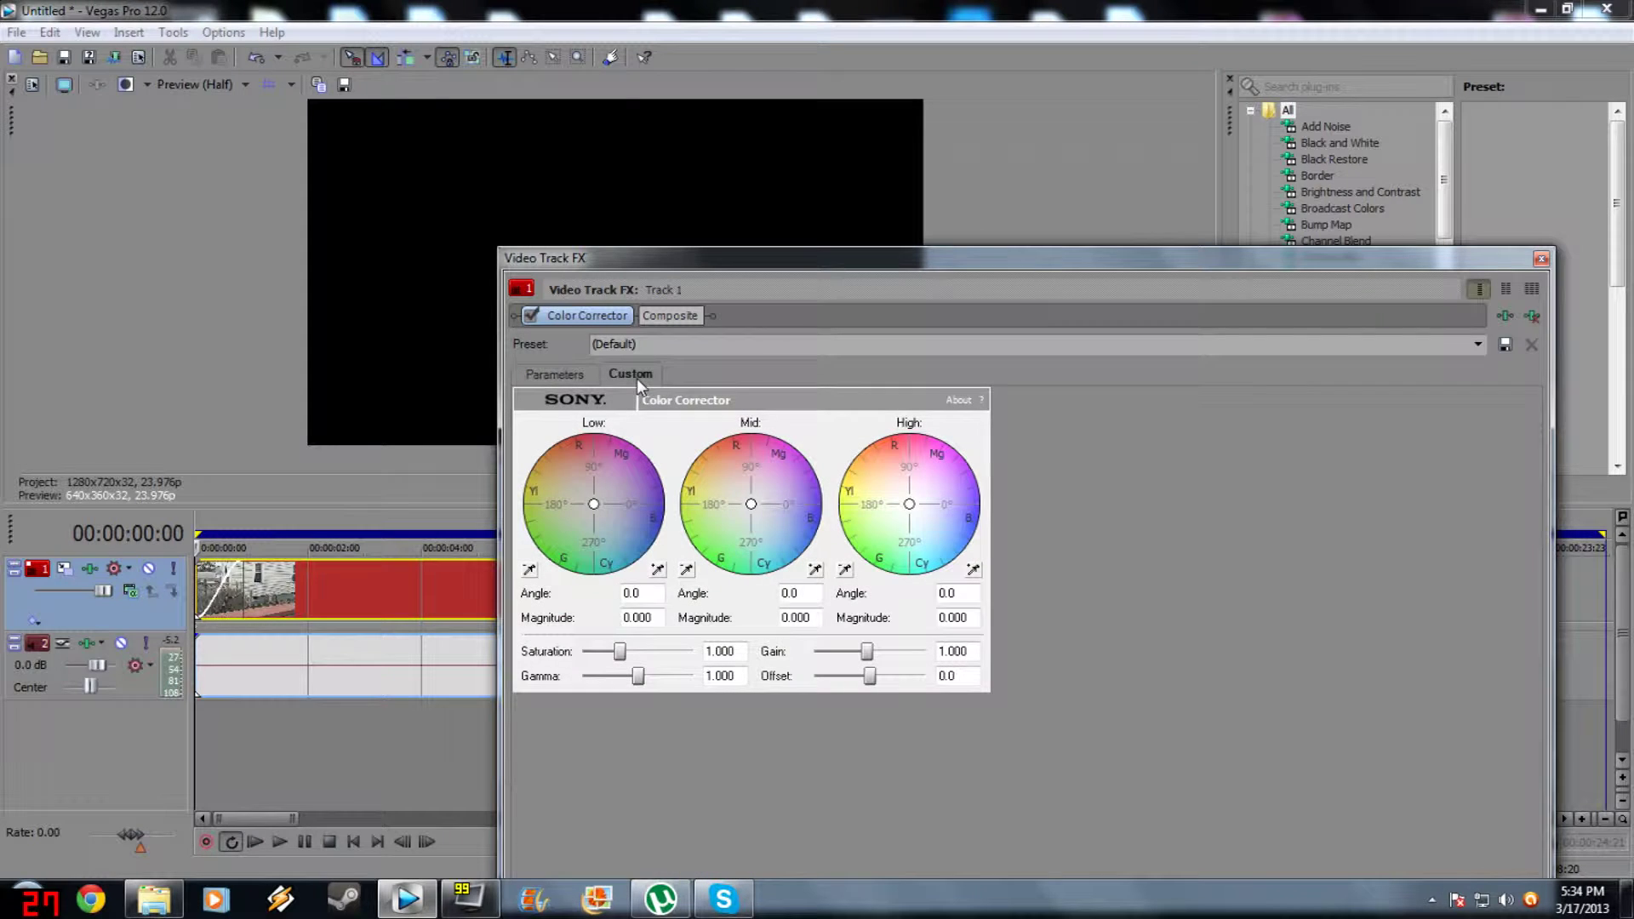
click(406, 598)
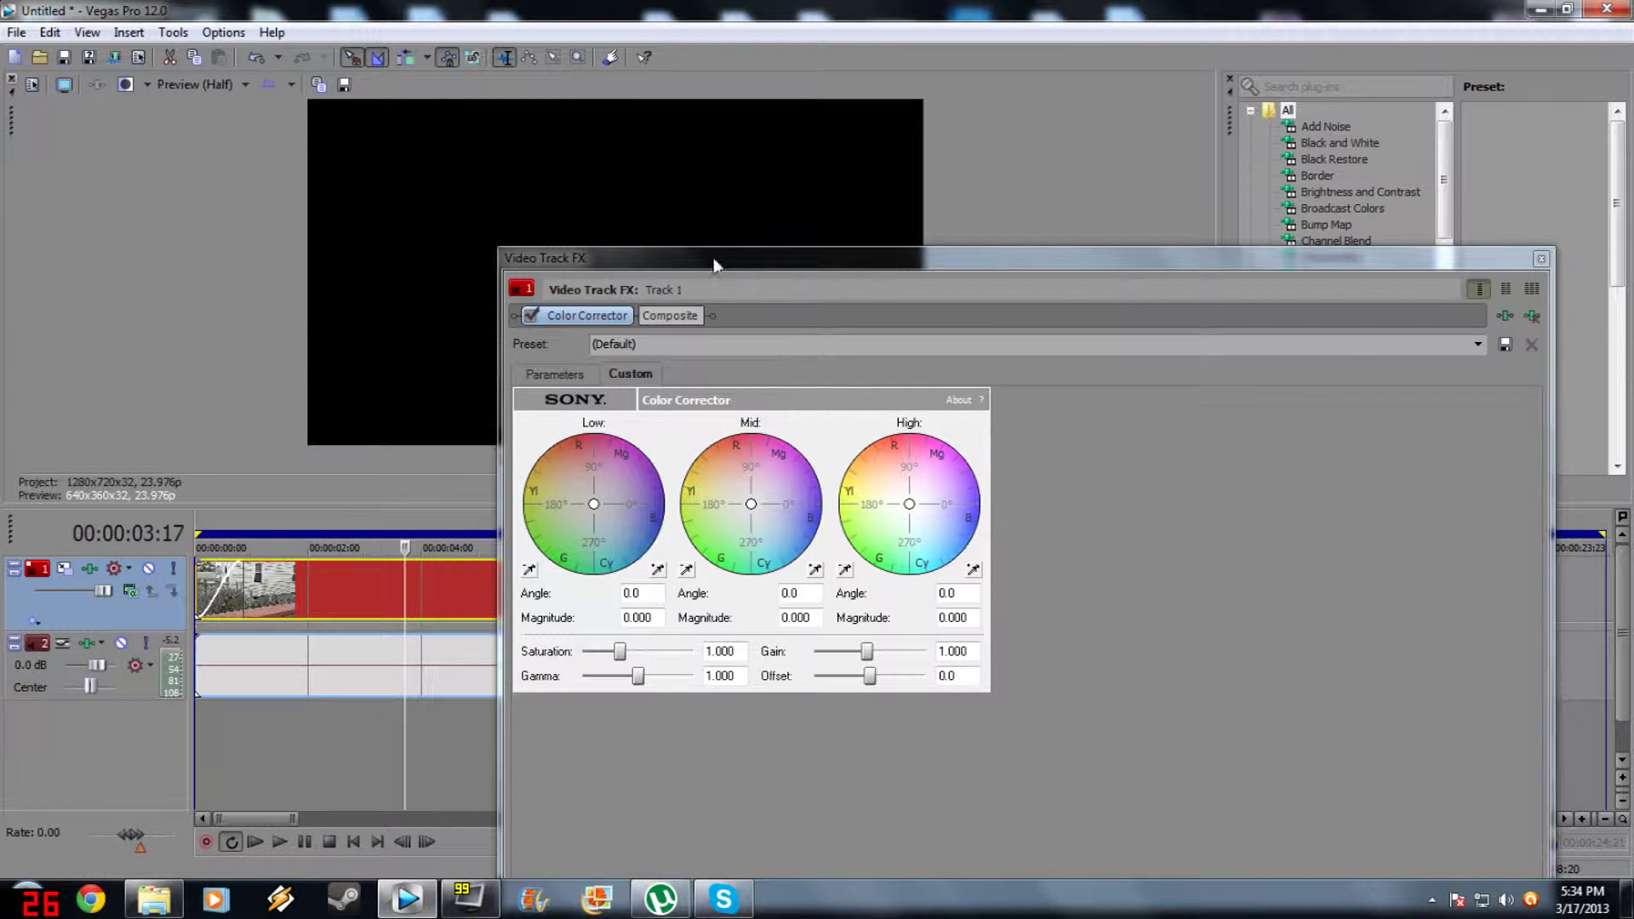
drag(719, 263, 944, 293)
click(545, 611)
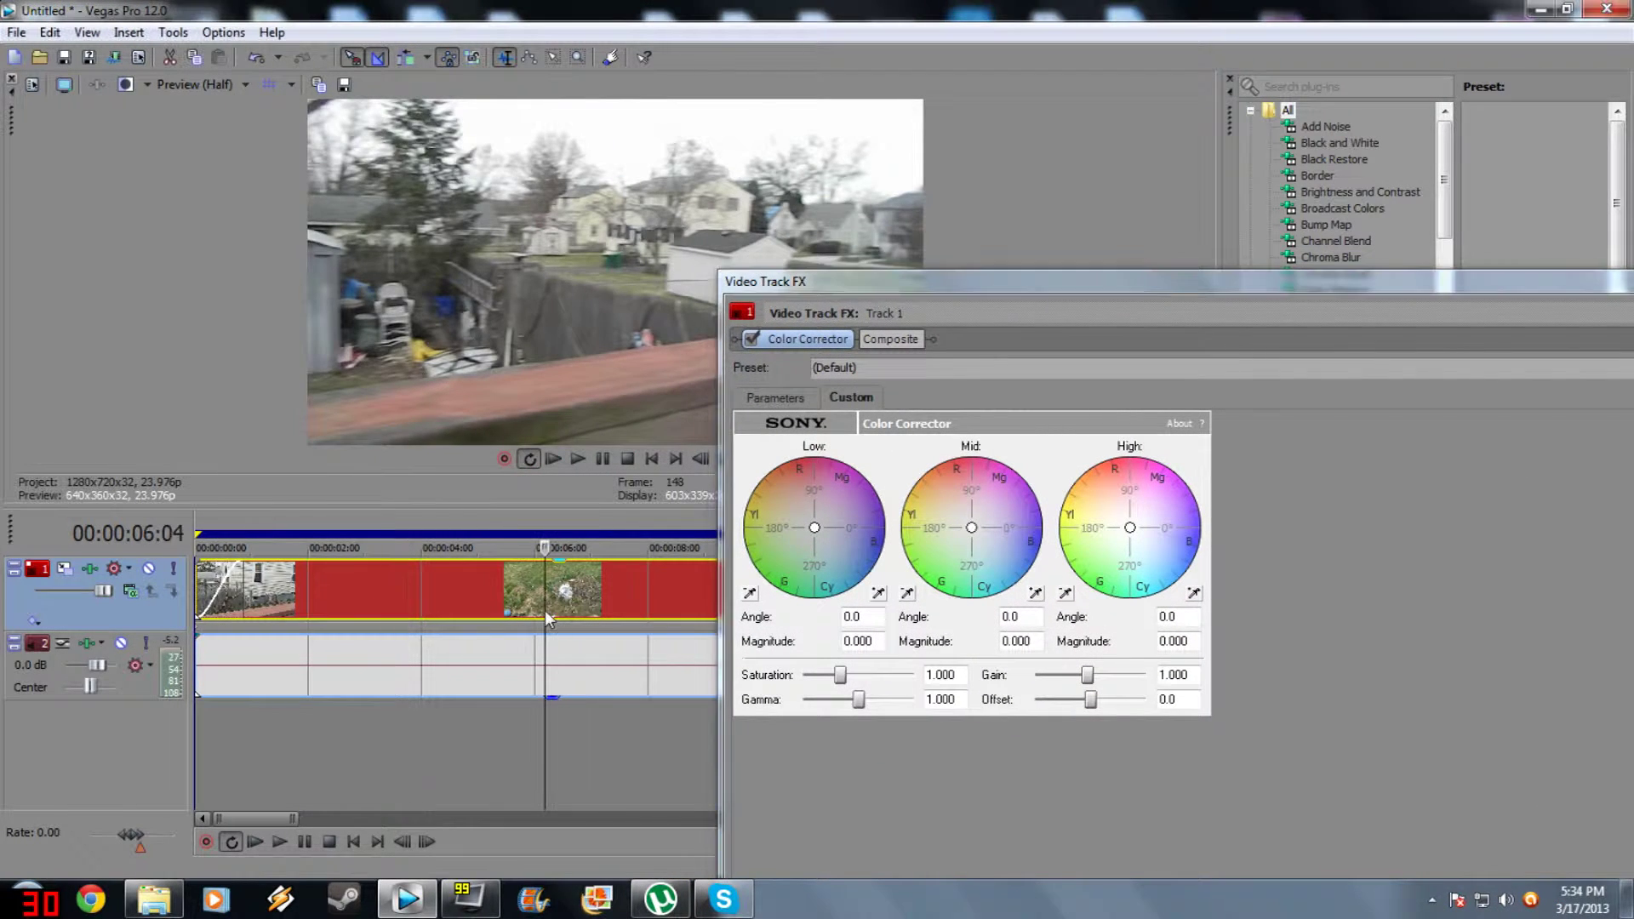
click(445, 587)
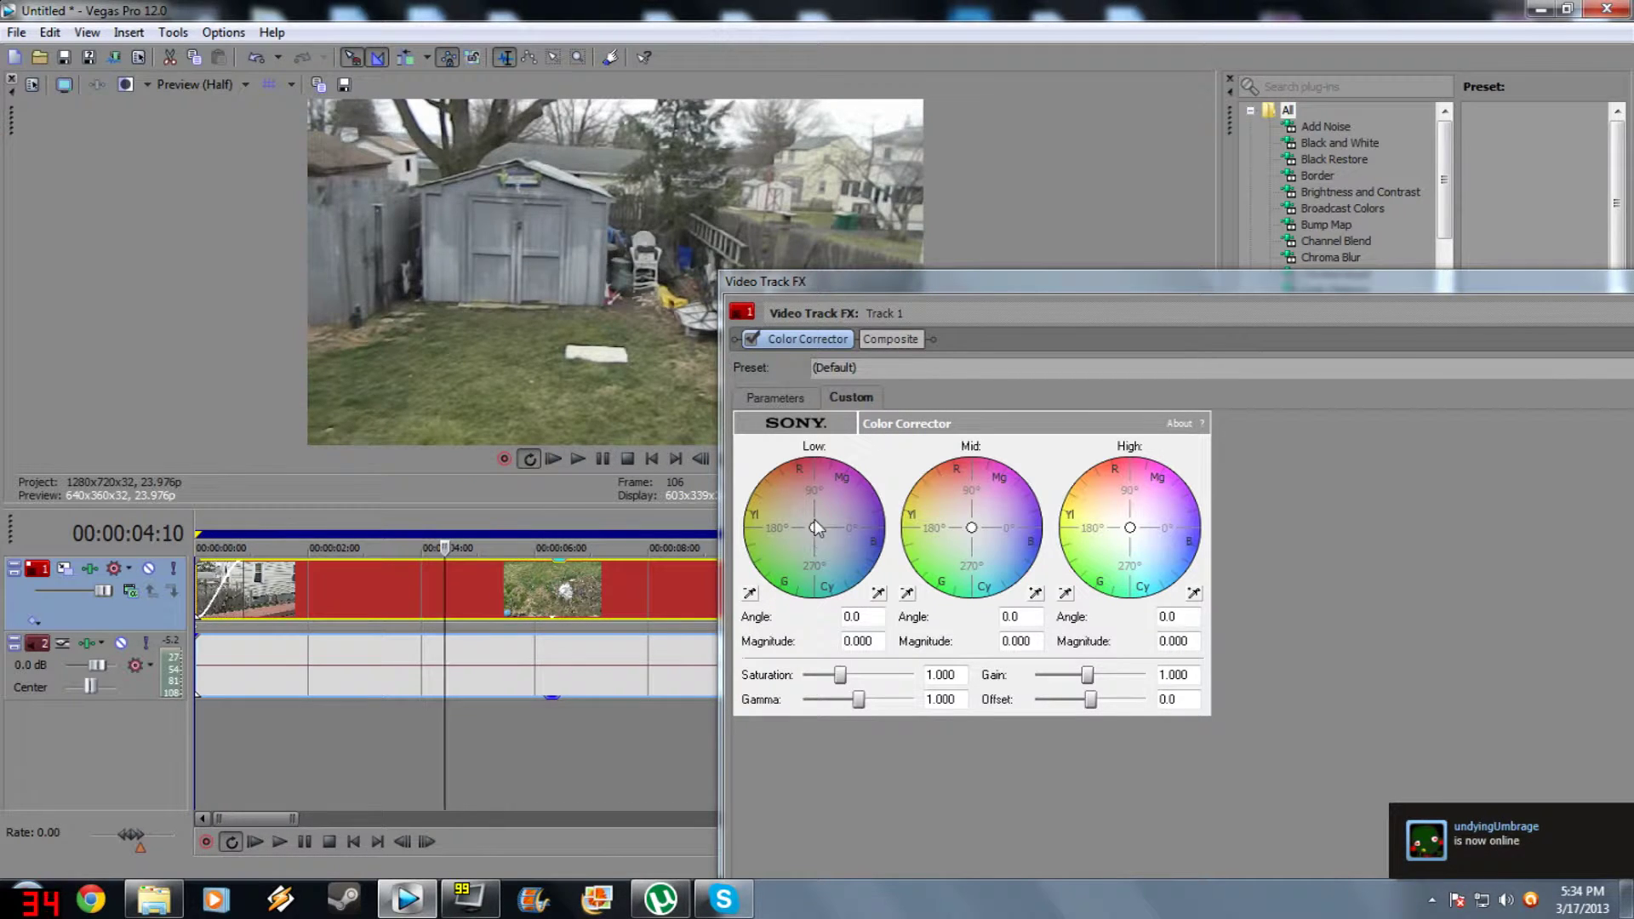
- Tint lows, mids and highs to angles 103.6/132.9/323.1, magnitudes 0.526/0.296/0.310
drag(815, 529, 805, 493)
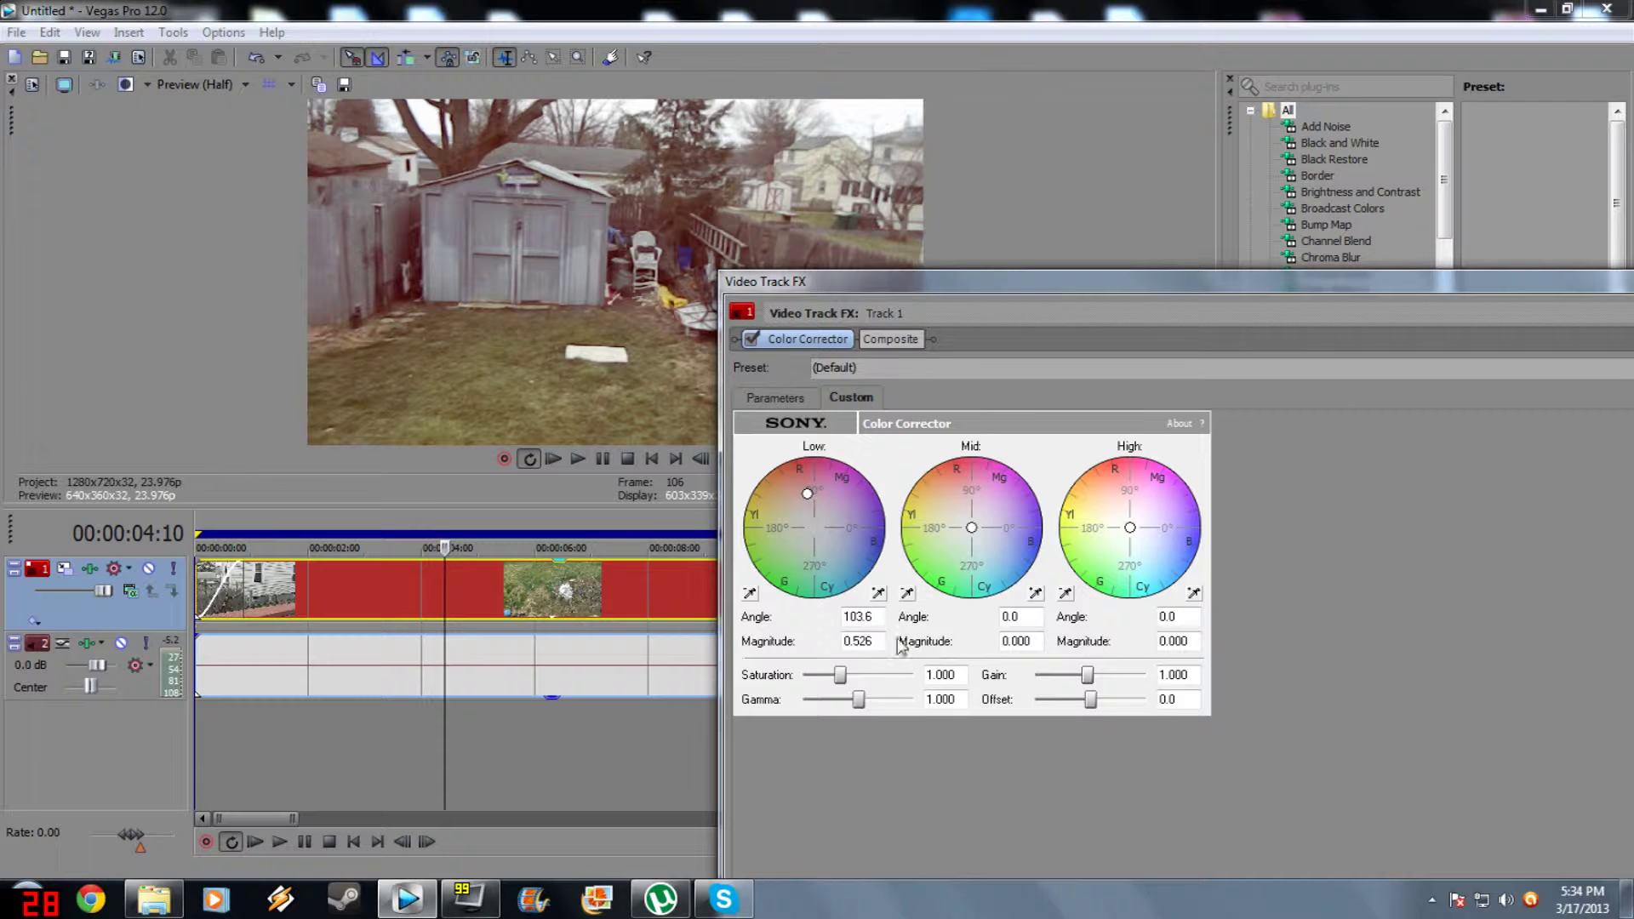
mouse_move(972, 528)
mouse_down()
mouse_move(952, 522)
mouse_move(966, 521)
mouse_up()
drag(1131, 528, 1152, 535)
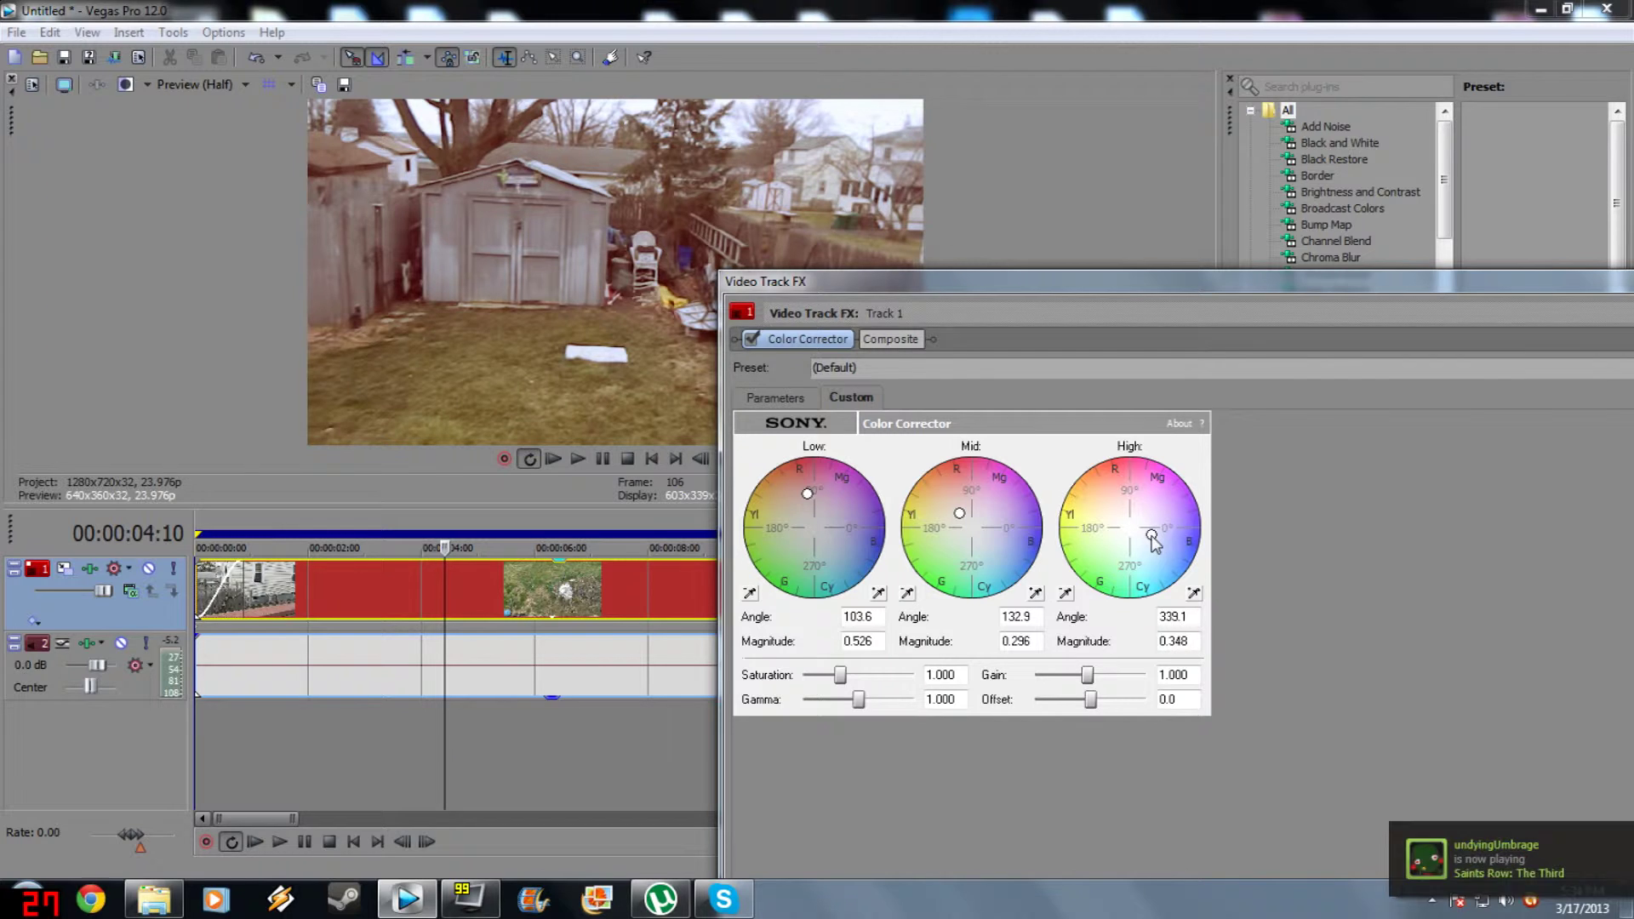
drag(1154, 535, 1148, 541)
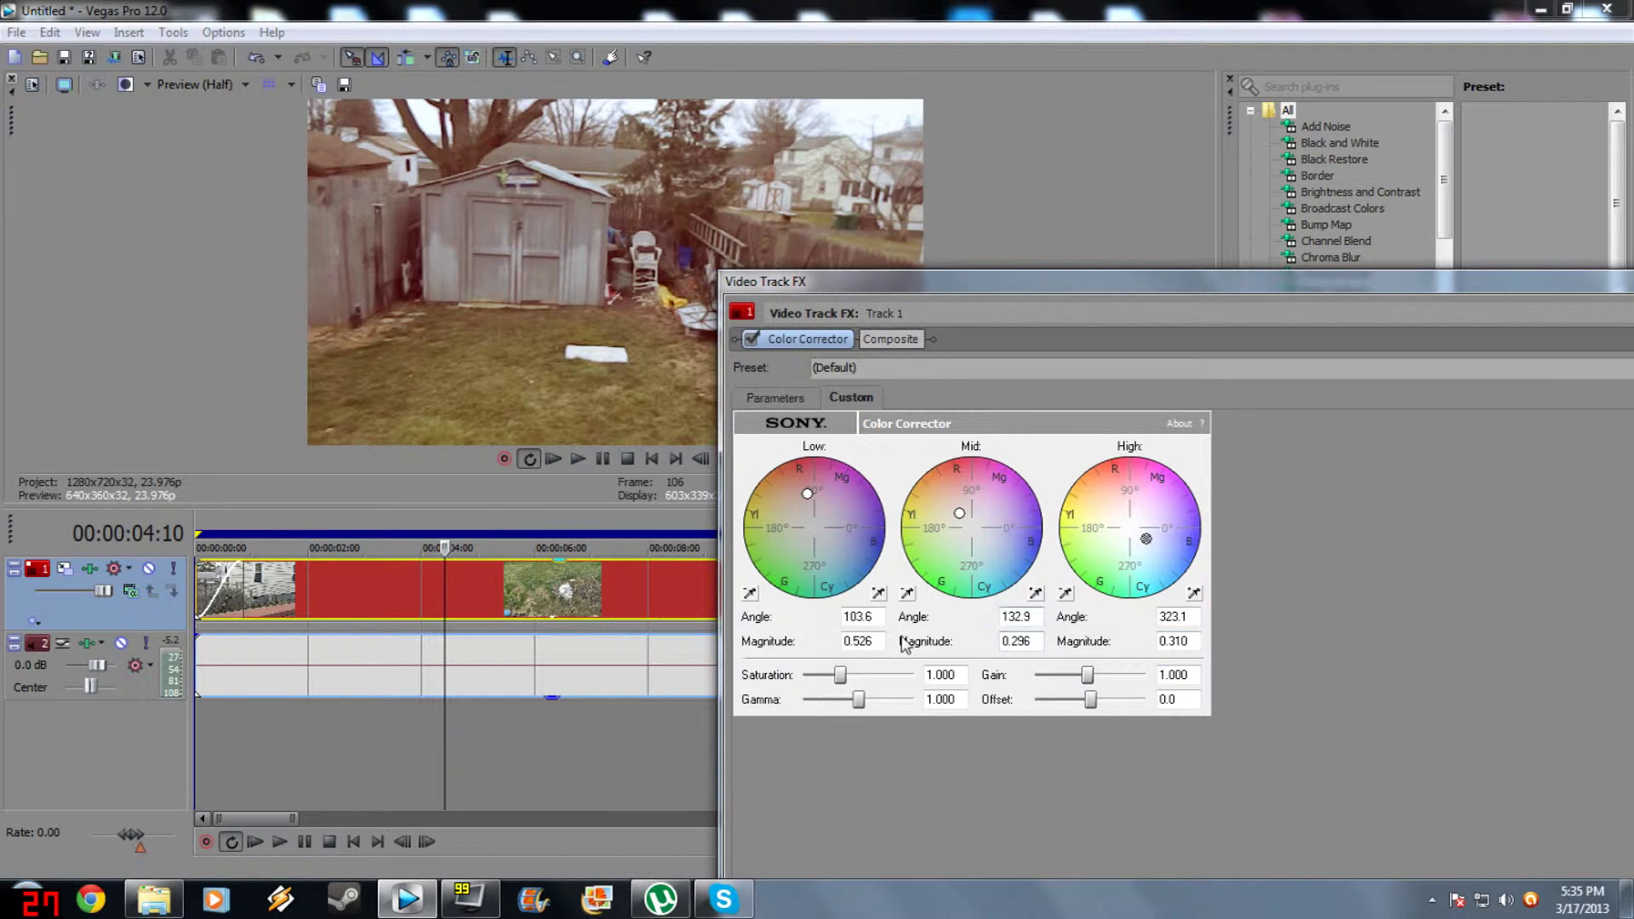
- Lower saturation to 0.972, raise the Offset, set Gain to 1, and close the Track FX window
mouse_move(851, 677)
mouse_down()
mouse_move(890, 678)
mouse_move(837, 688)
mouse_move(889, 705)
mouse_move(848, 702)
mouse_move(861, 703)
mouse_up()
mouse_move(1090, 700)
mouse_down()
mouse_move(1148, 703)
mouse_move(1034, 703)
mouse_move(1096, 708)
mouse_move(1141, 676)
mouse_move(1041, 677)
mouse_move(1089, 673)
mouse_up()
double_click(1175, 674)
text(1)
double_click(1537, 288)
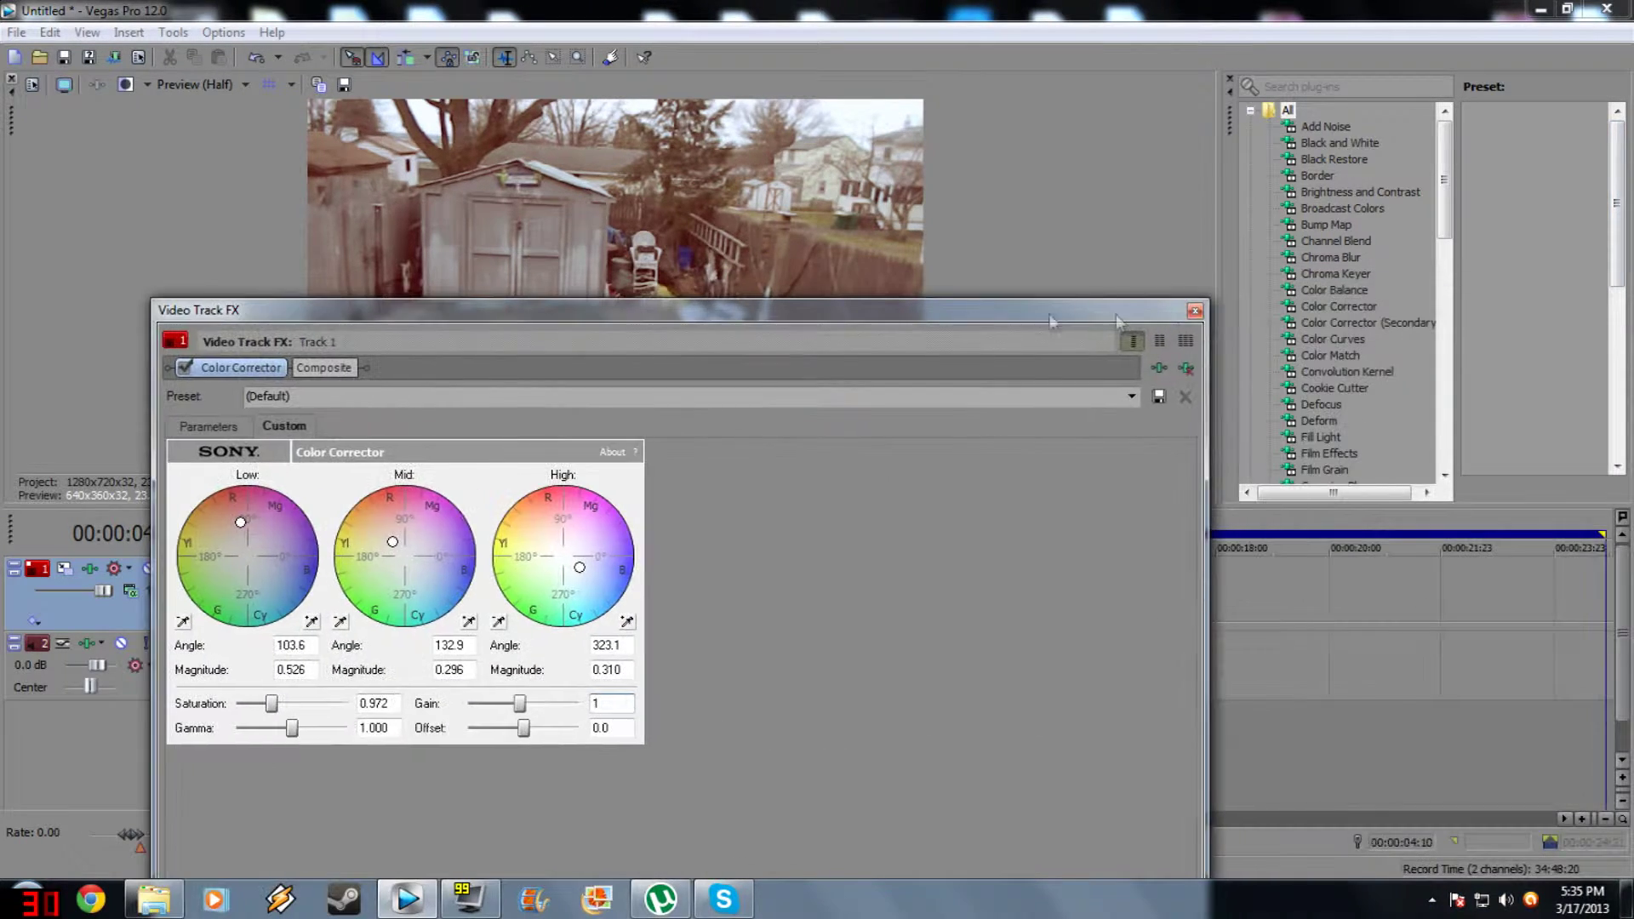
click(1195, 311)
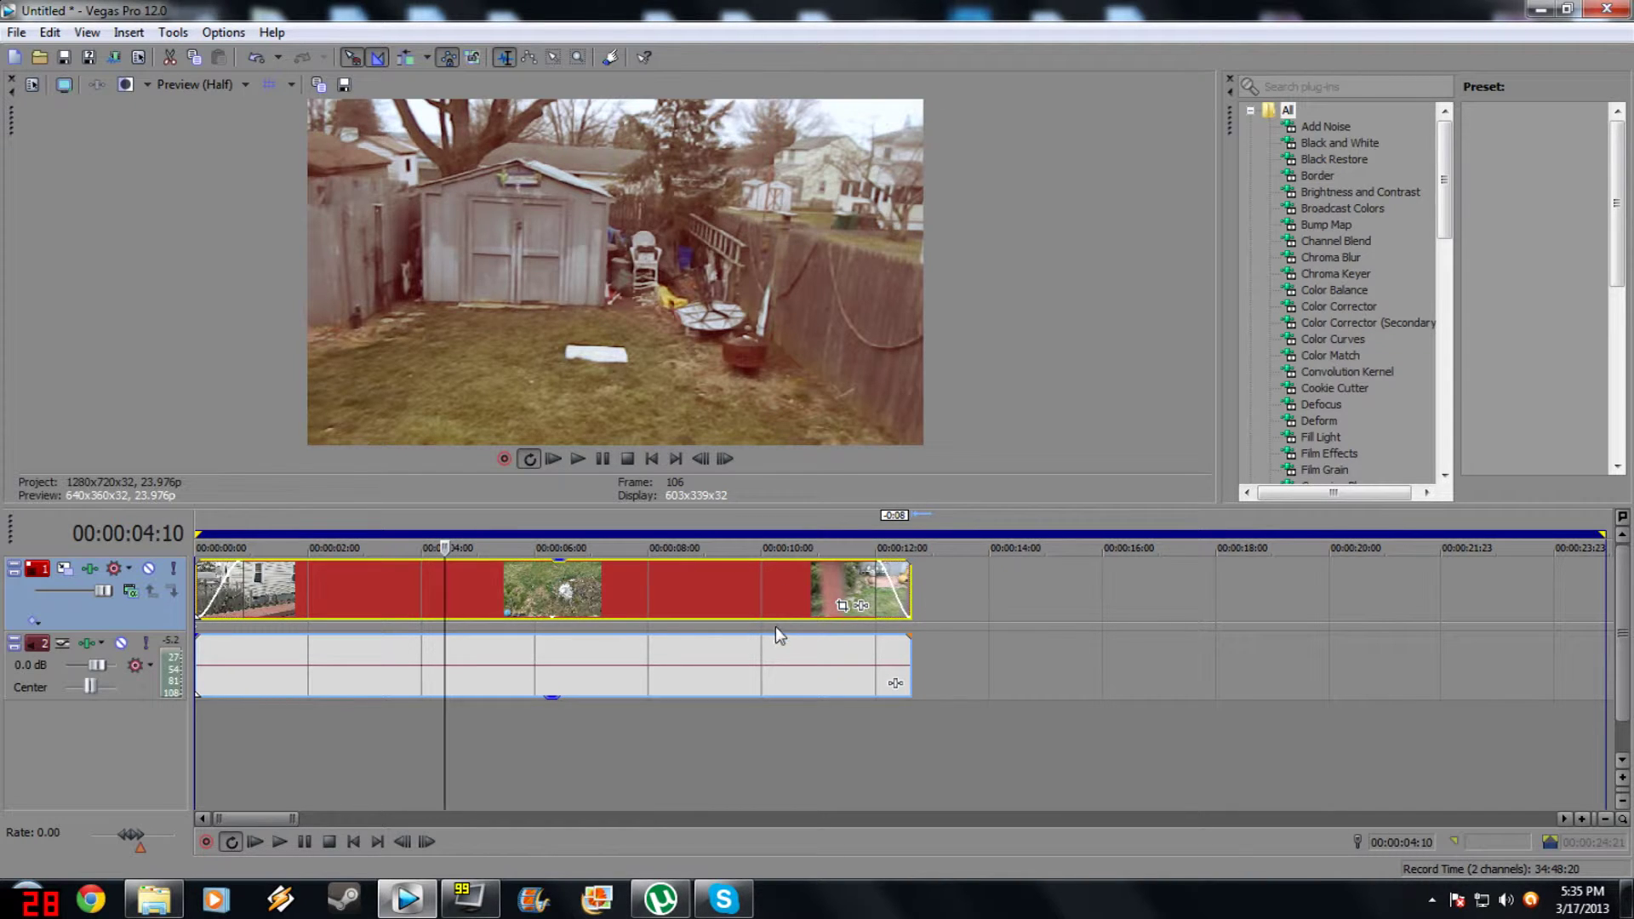
- In the clip's Pan/Crop, enable Move in Y only and shrink the frame height for letterbox bars
click(848, 608)
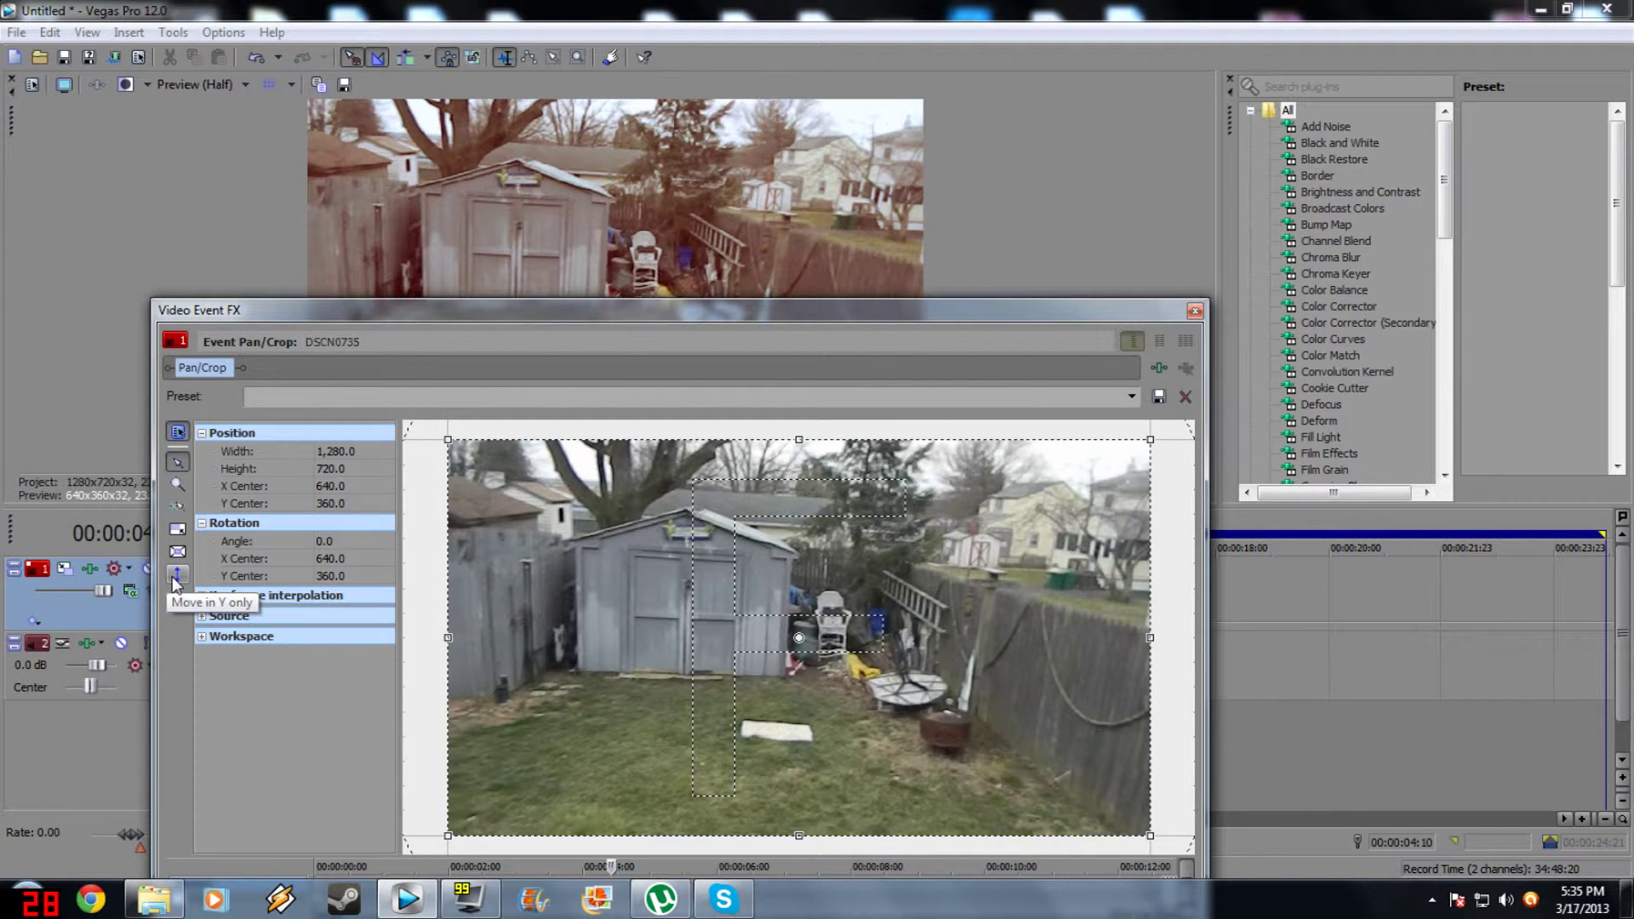
click(176, 575)
drag(800, 440, 800, 521)
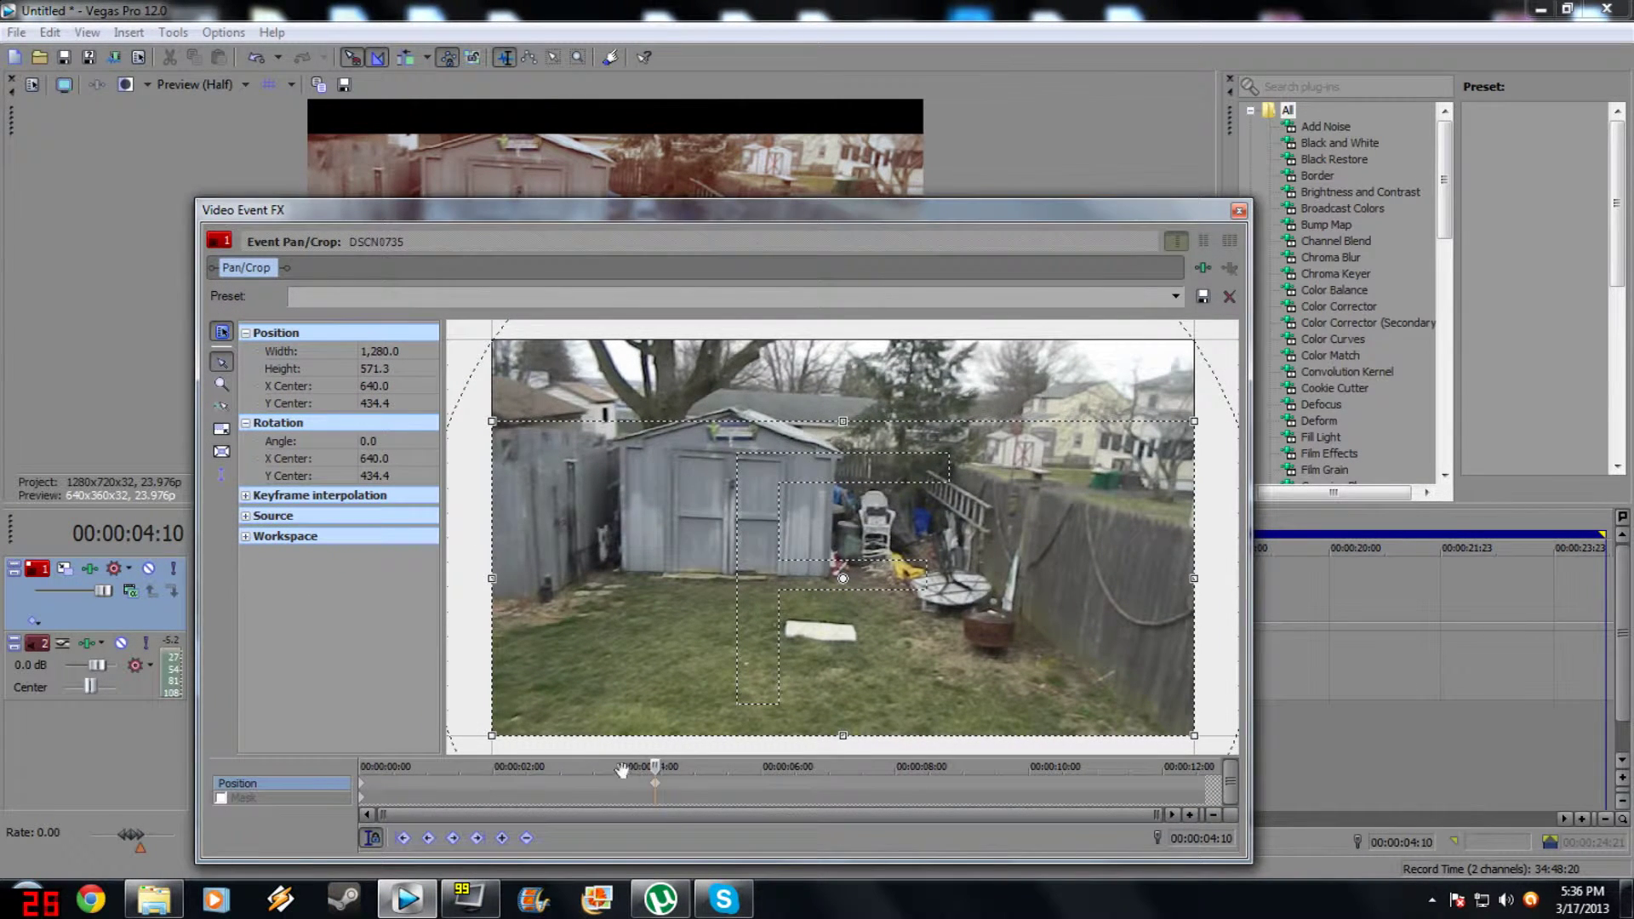
- Add a 4:20 keyframe and refine the crop to 1280x571.3 at Y center 373
double_click(683, 784)
click(656, 784)
click(683, 784)
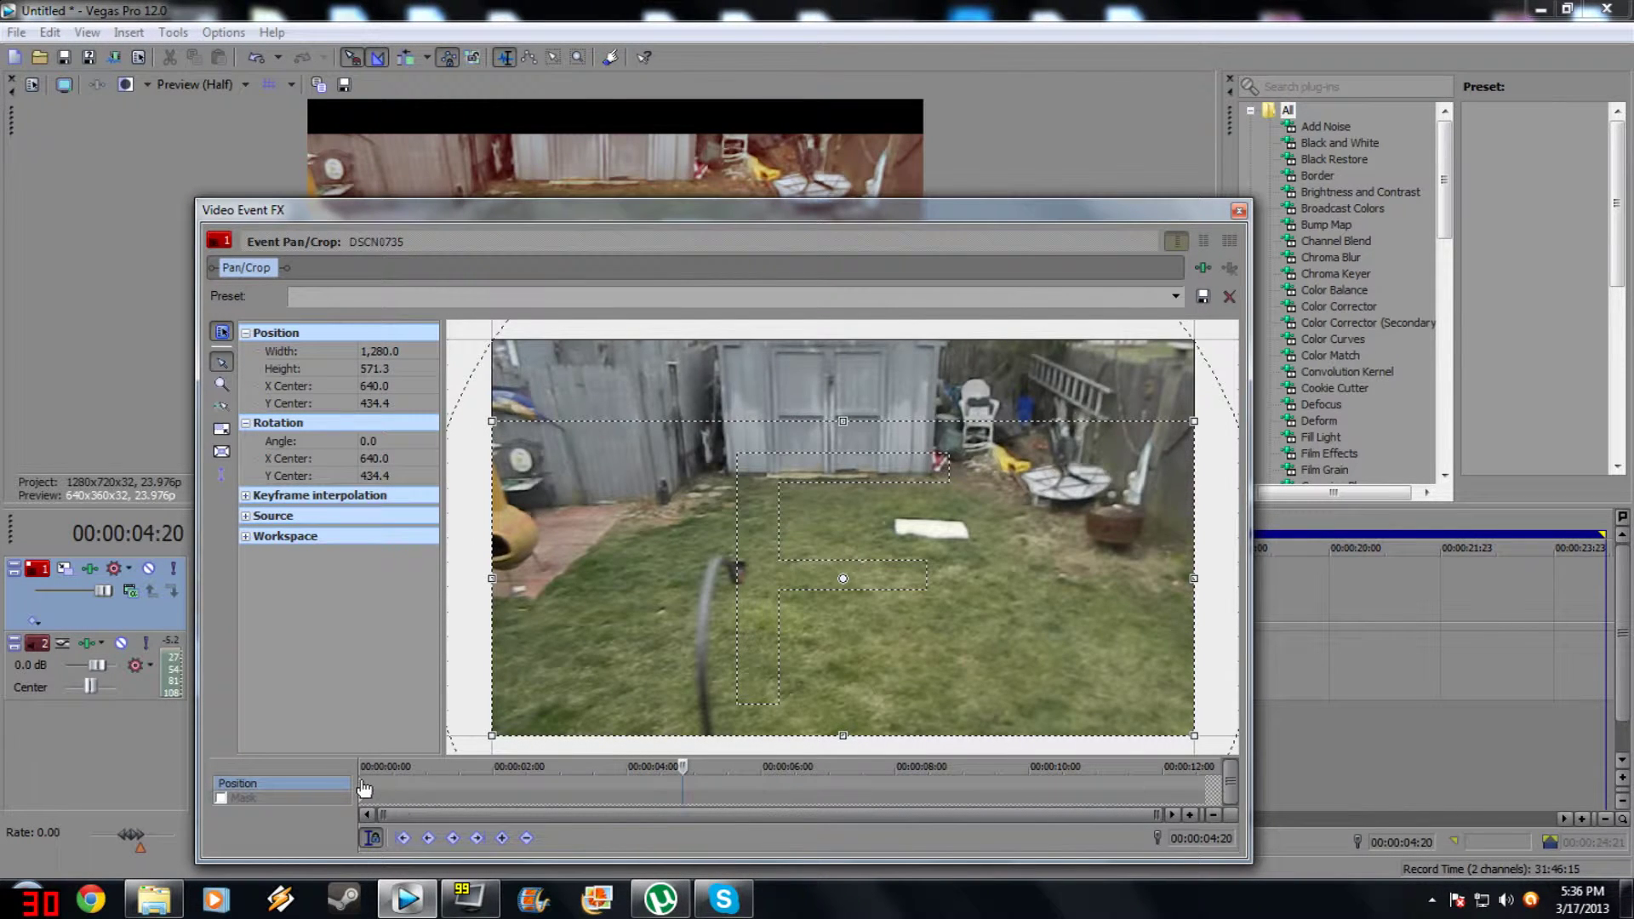
drag(554, 229, 471, 305)
drag(759, 655, 684, 581)
drag(620, 288, 667, 326)
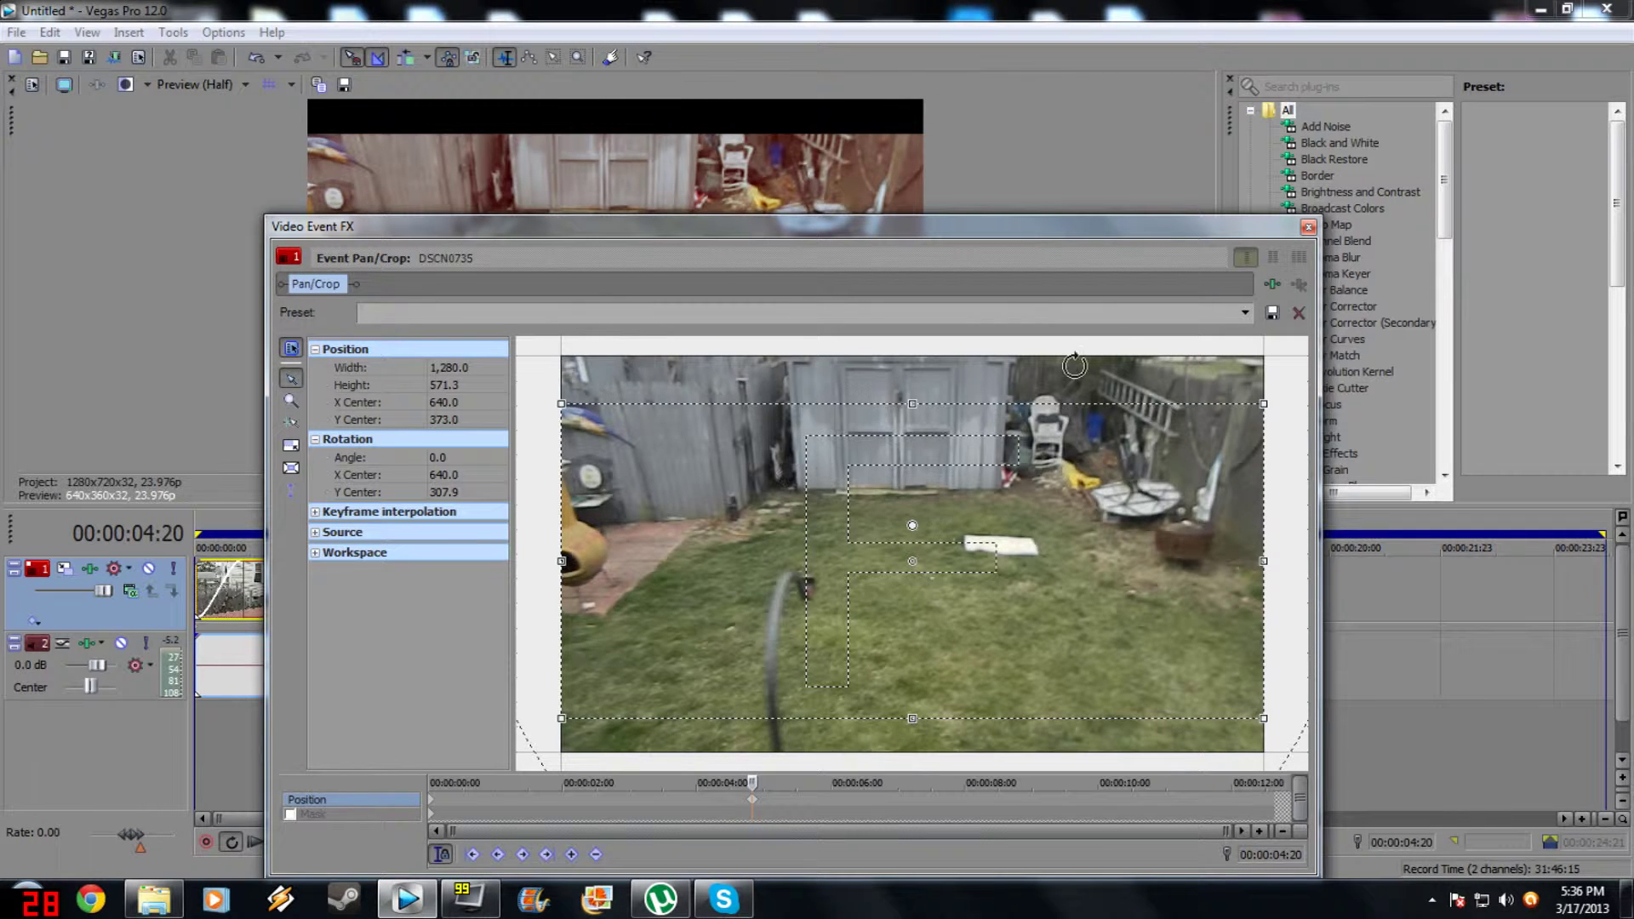
click(1309, 228)
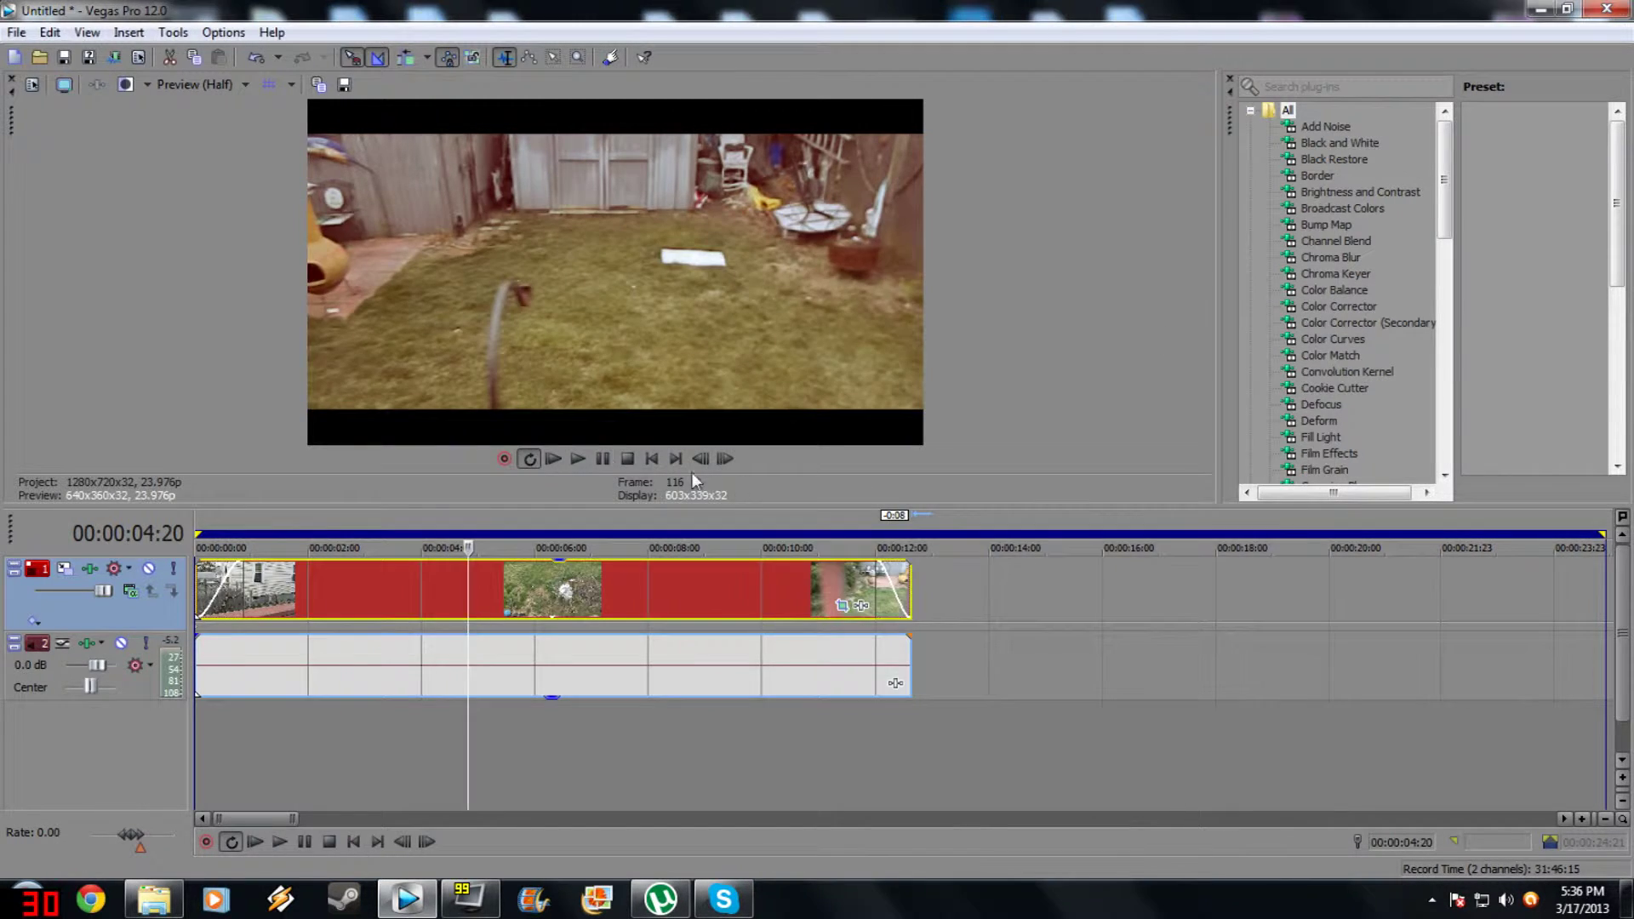
click(492, 589)
drag(492, 589, 526, 589)
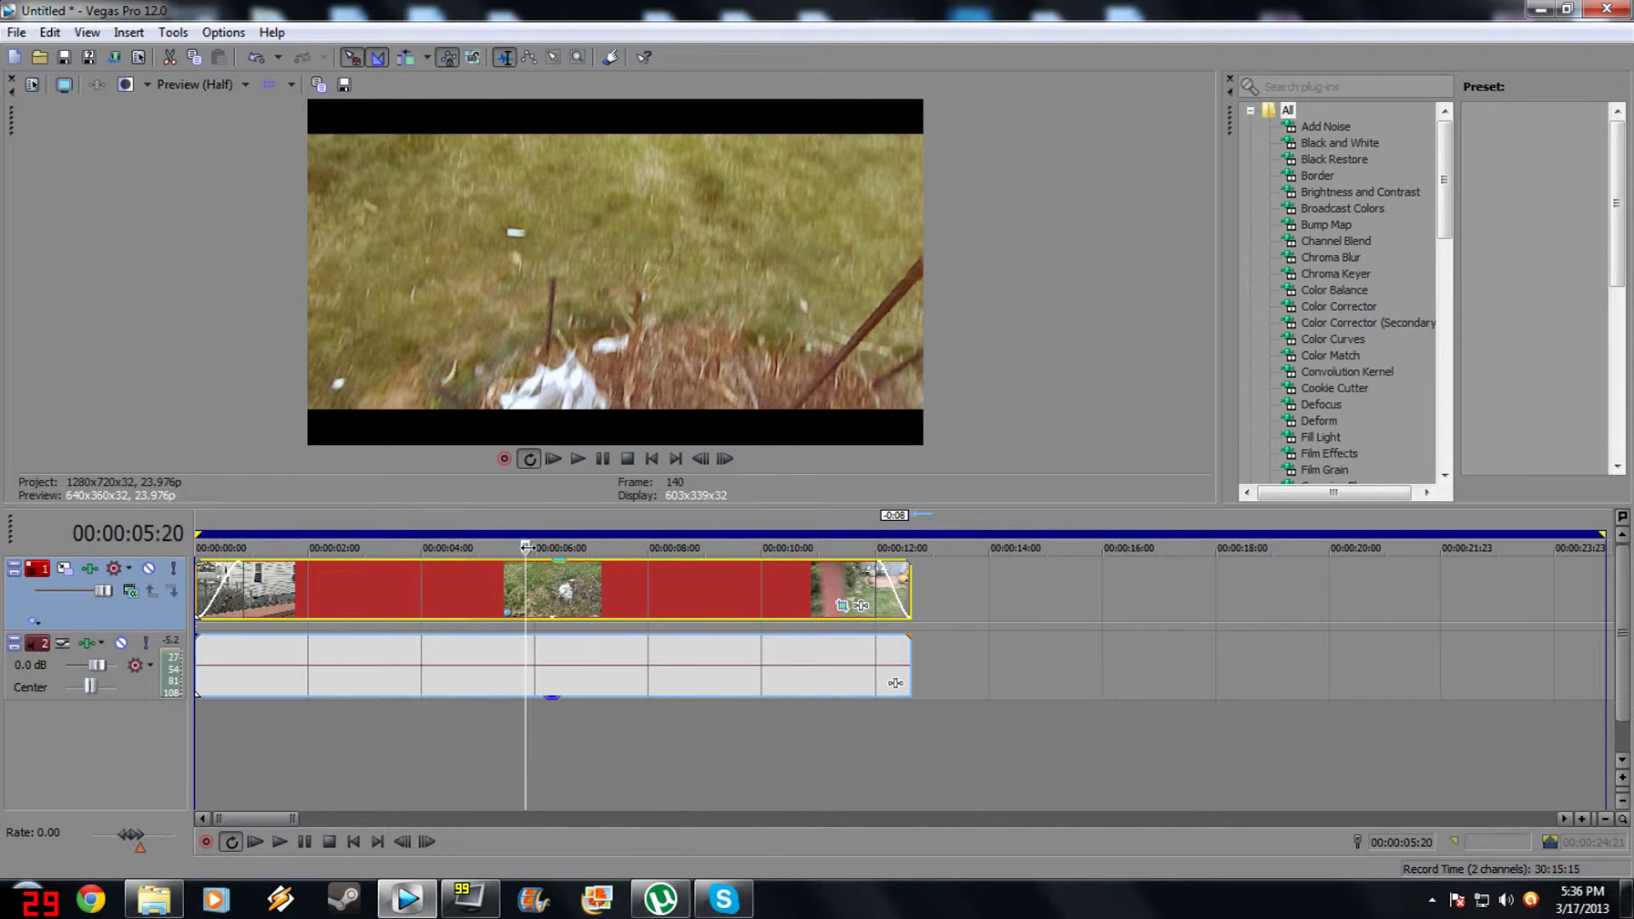
key(space)
key(space)
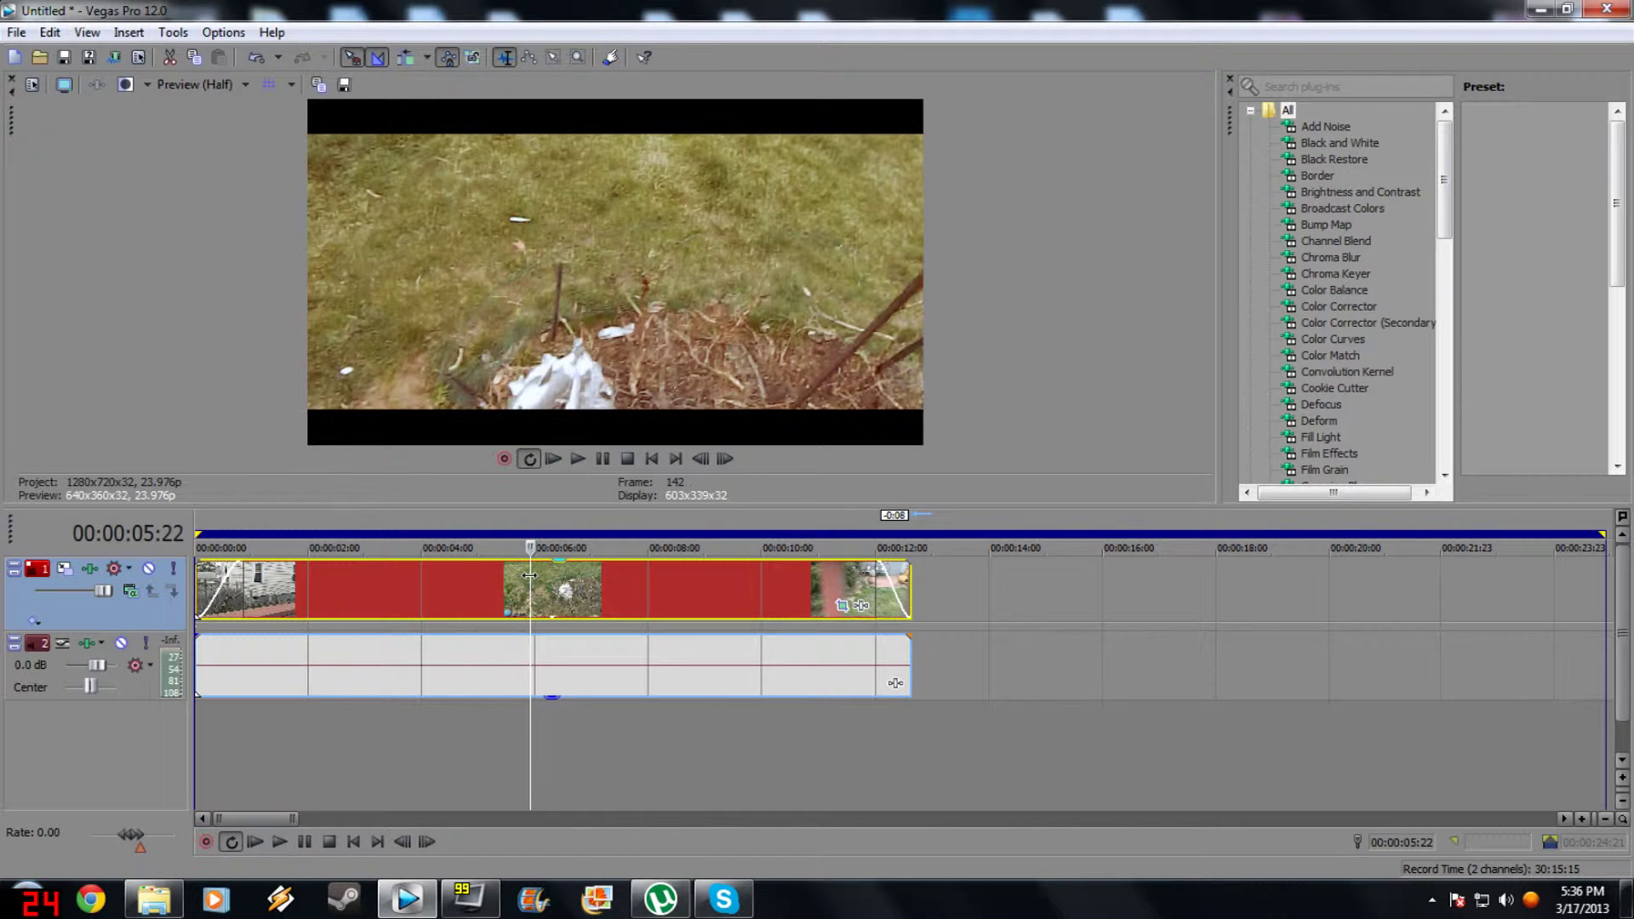
drag(529, 581, 198, 576)
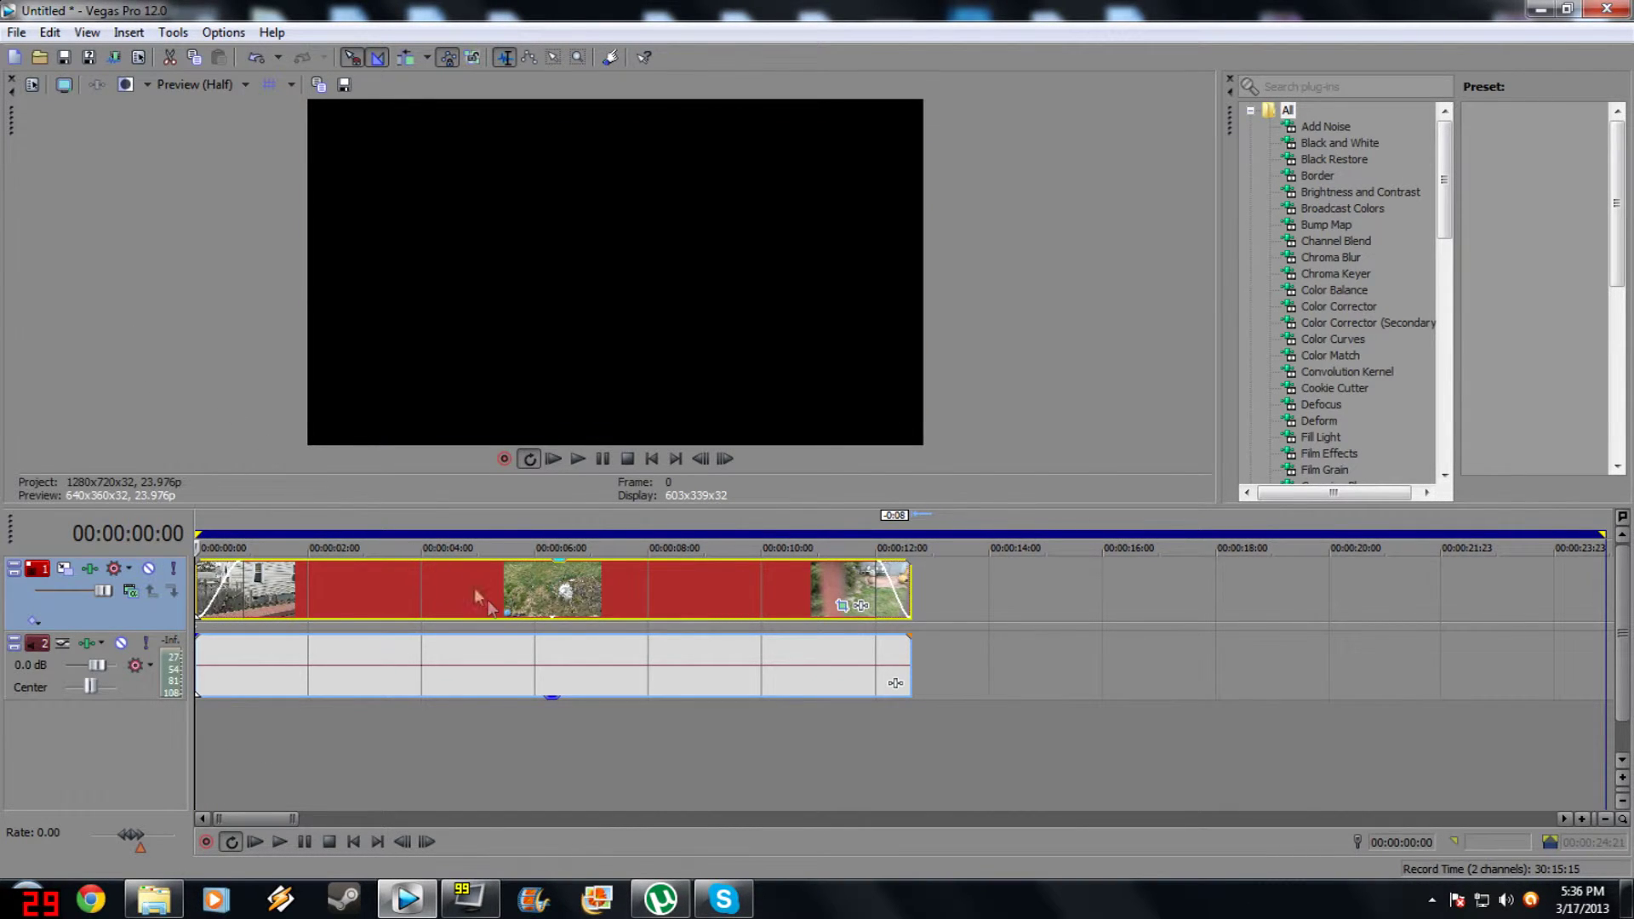
click(501, 587)
click(481, 587)
- Render hollywood.wmv with the WMV V11 4.8 Mbps HD 720-24p template, overwriting the existing file
click(17, 32)
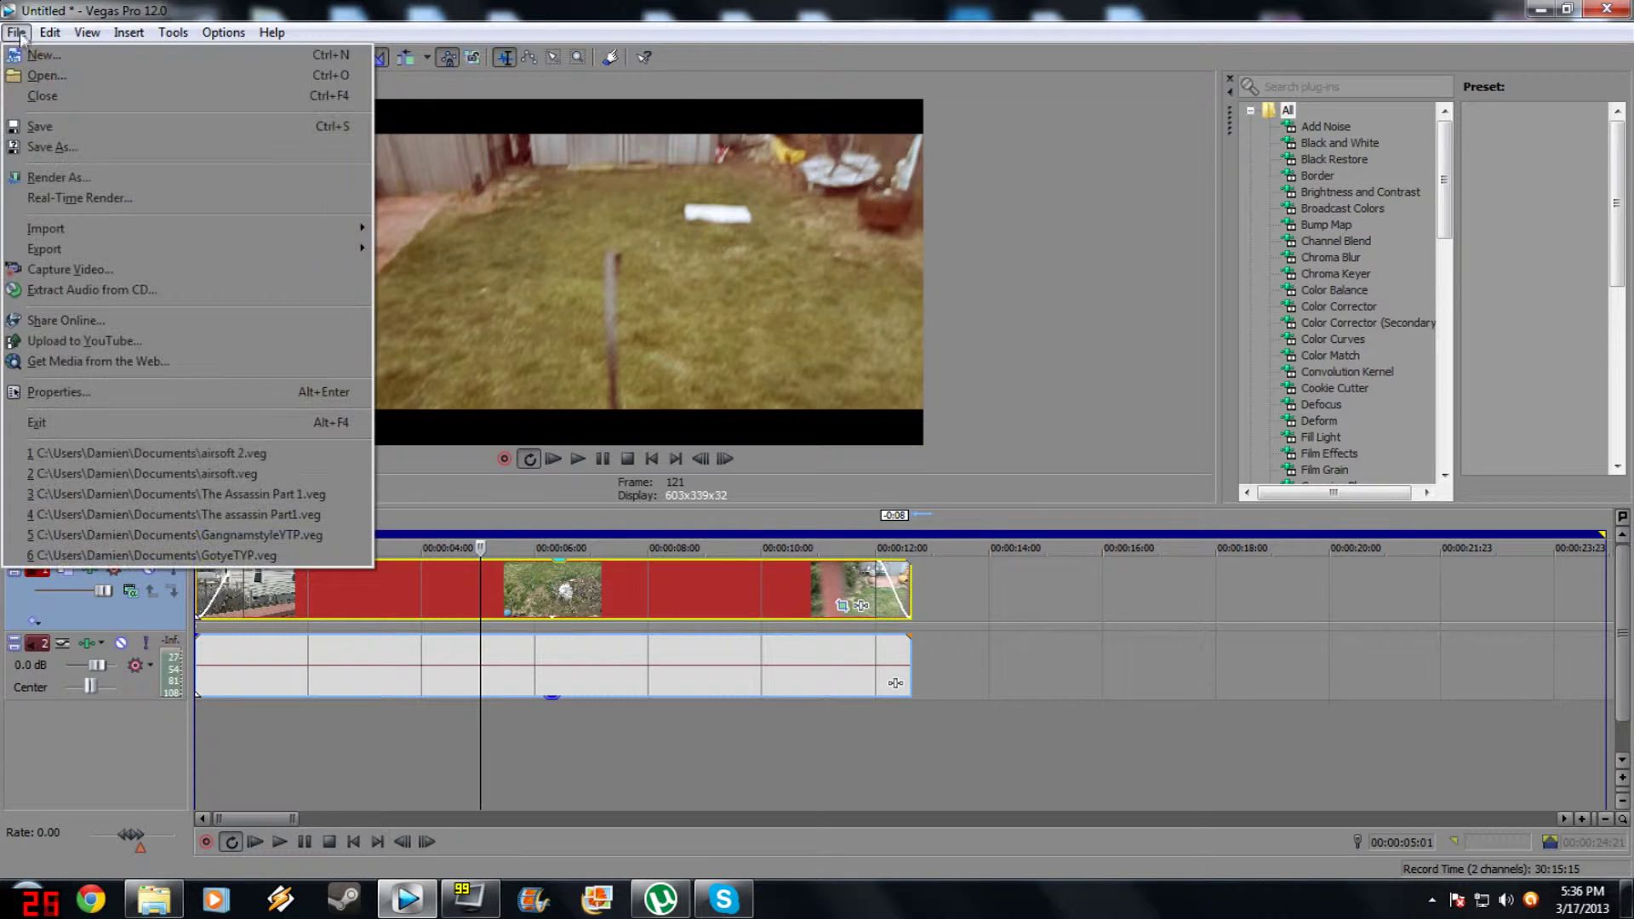
click(99, 180)
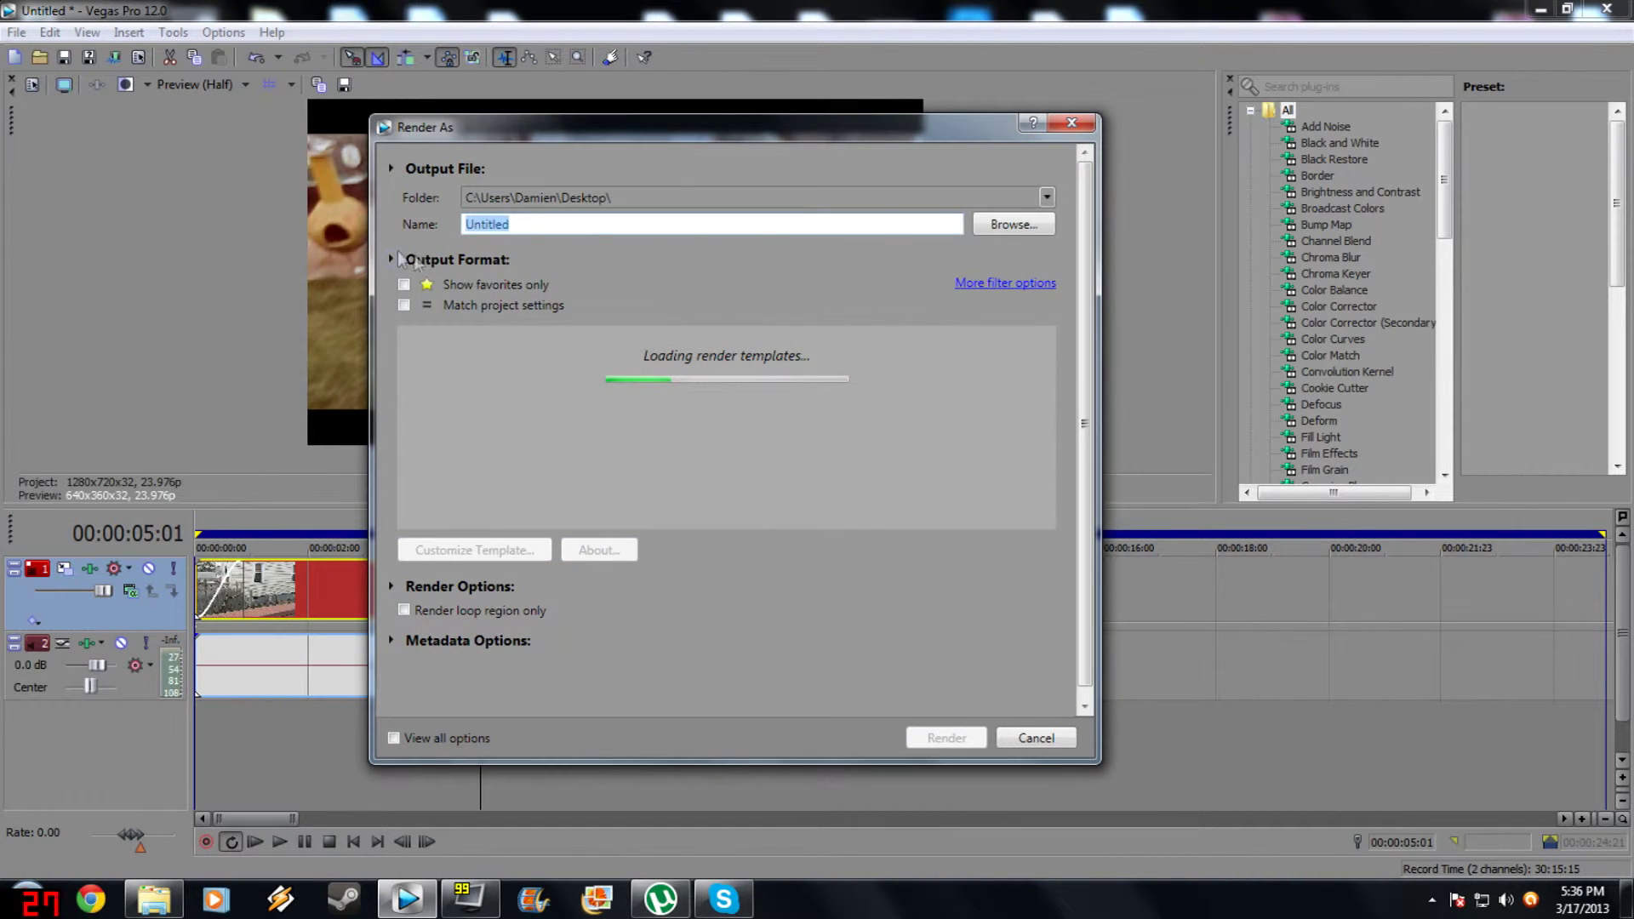
text(hollywood)
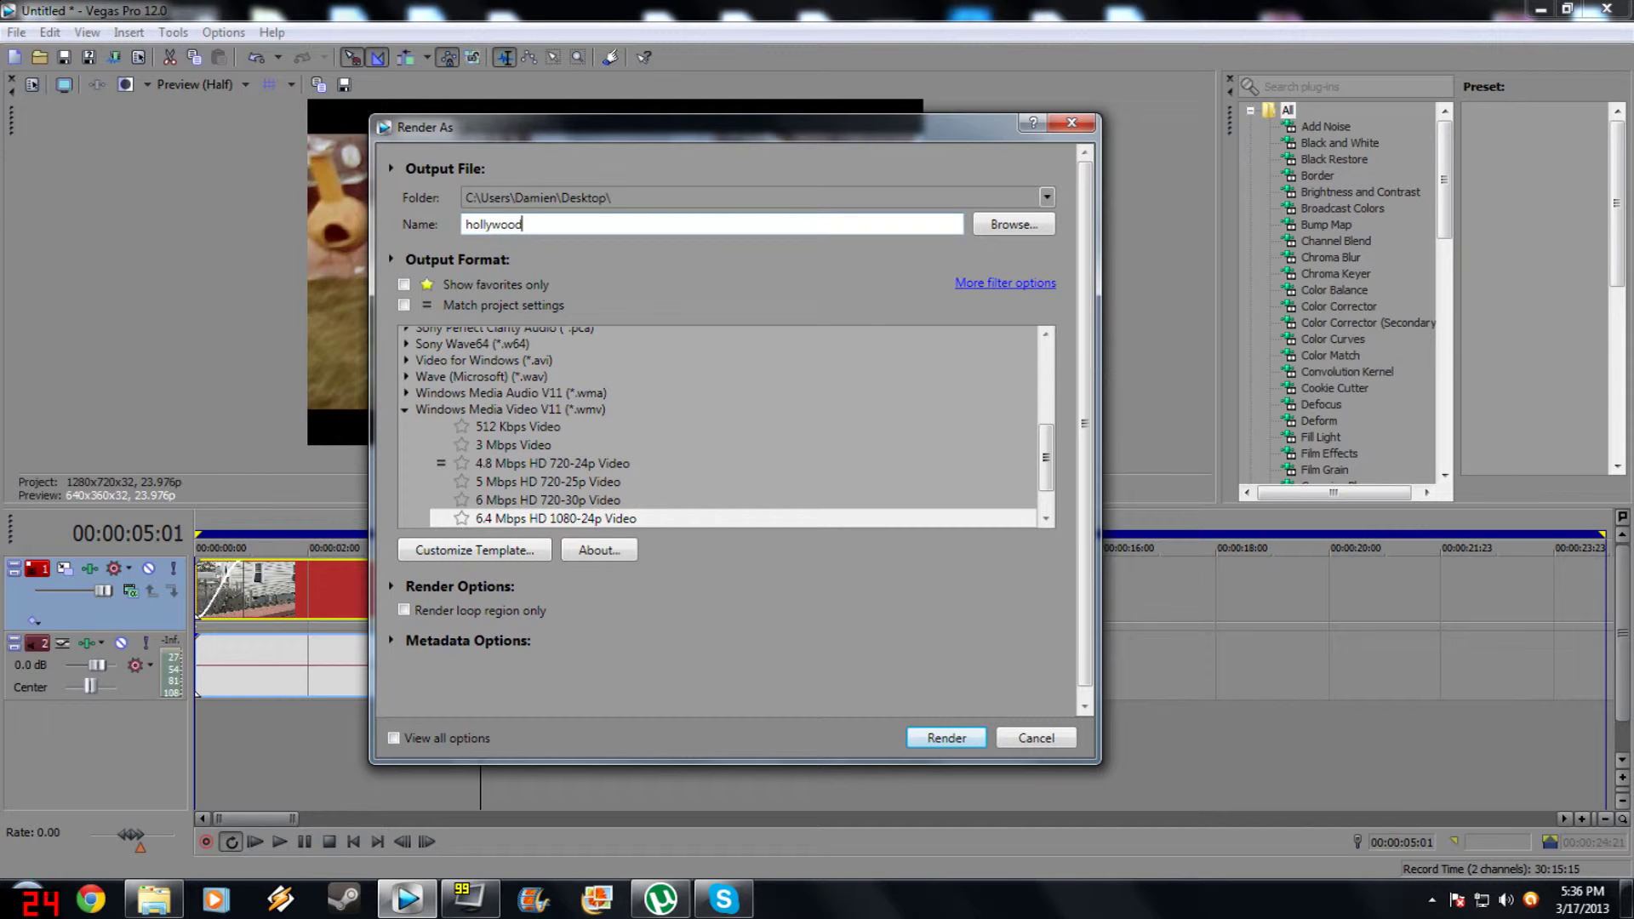
drag(1046, 444, 1054, 467)
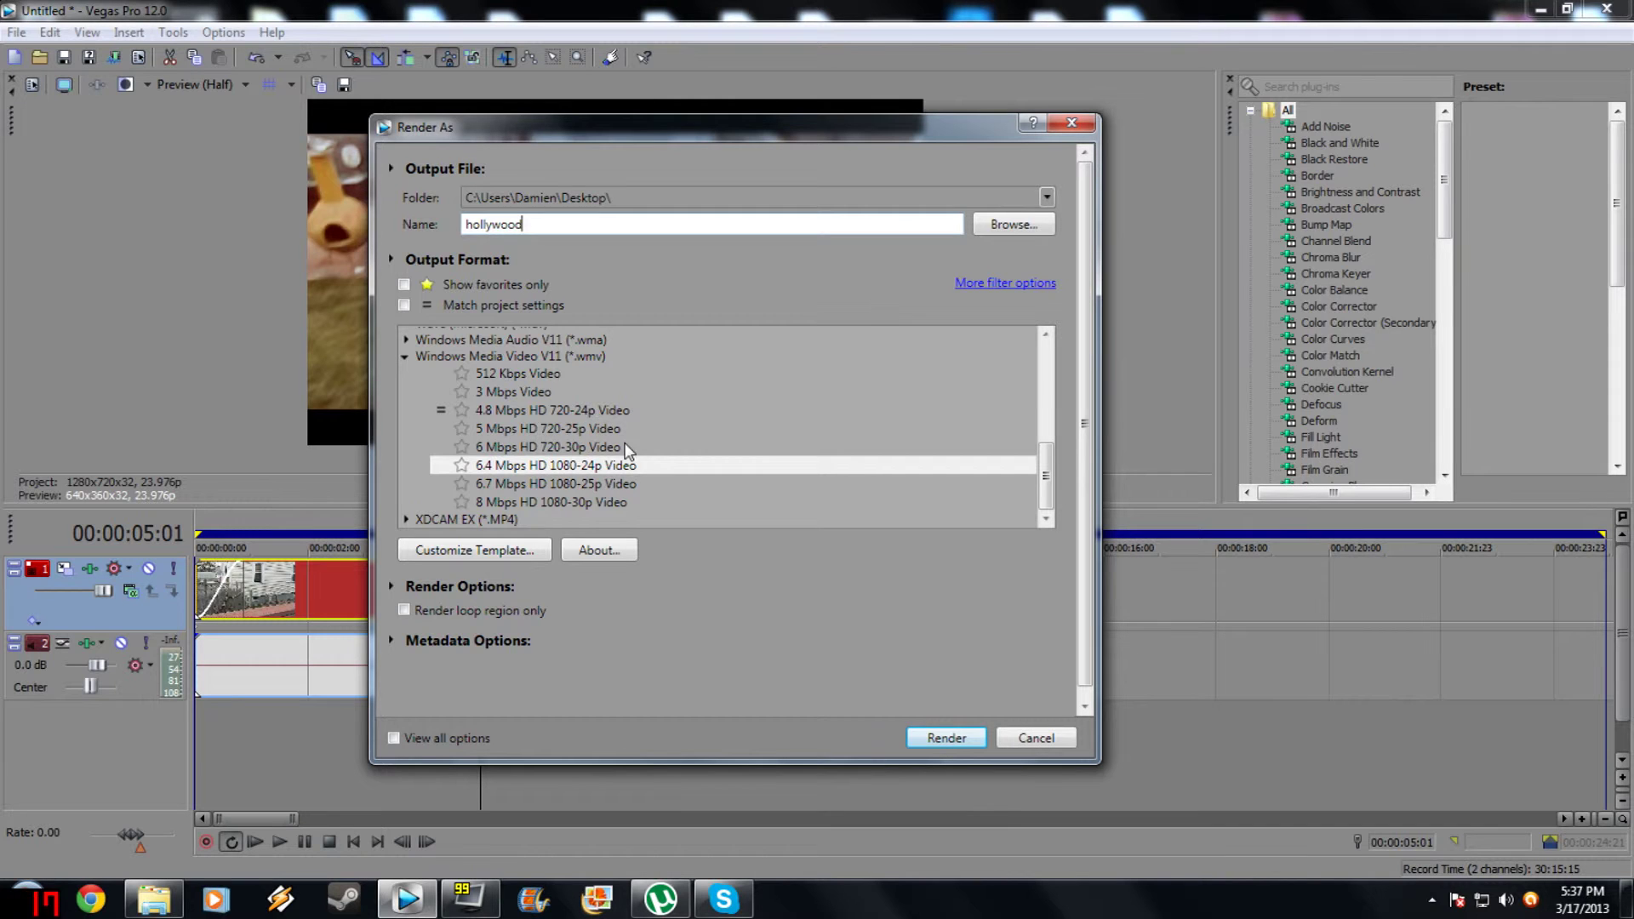
click(596, 410)
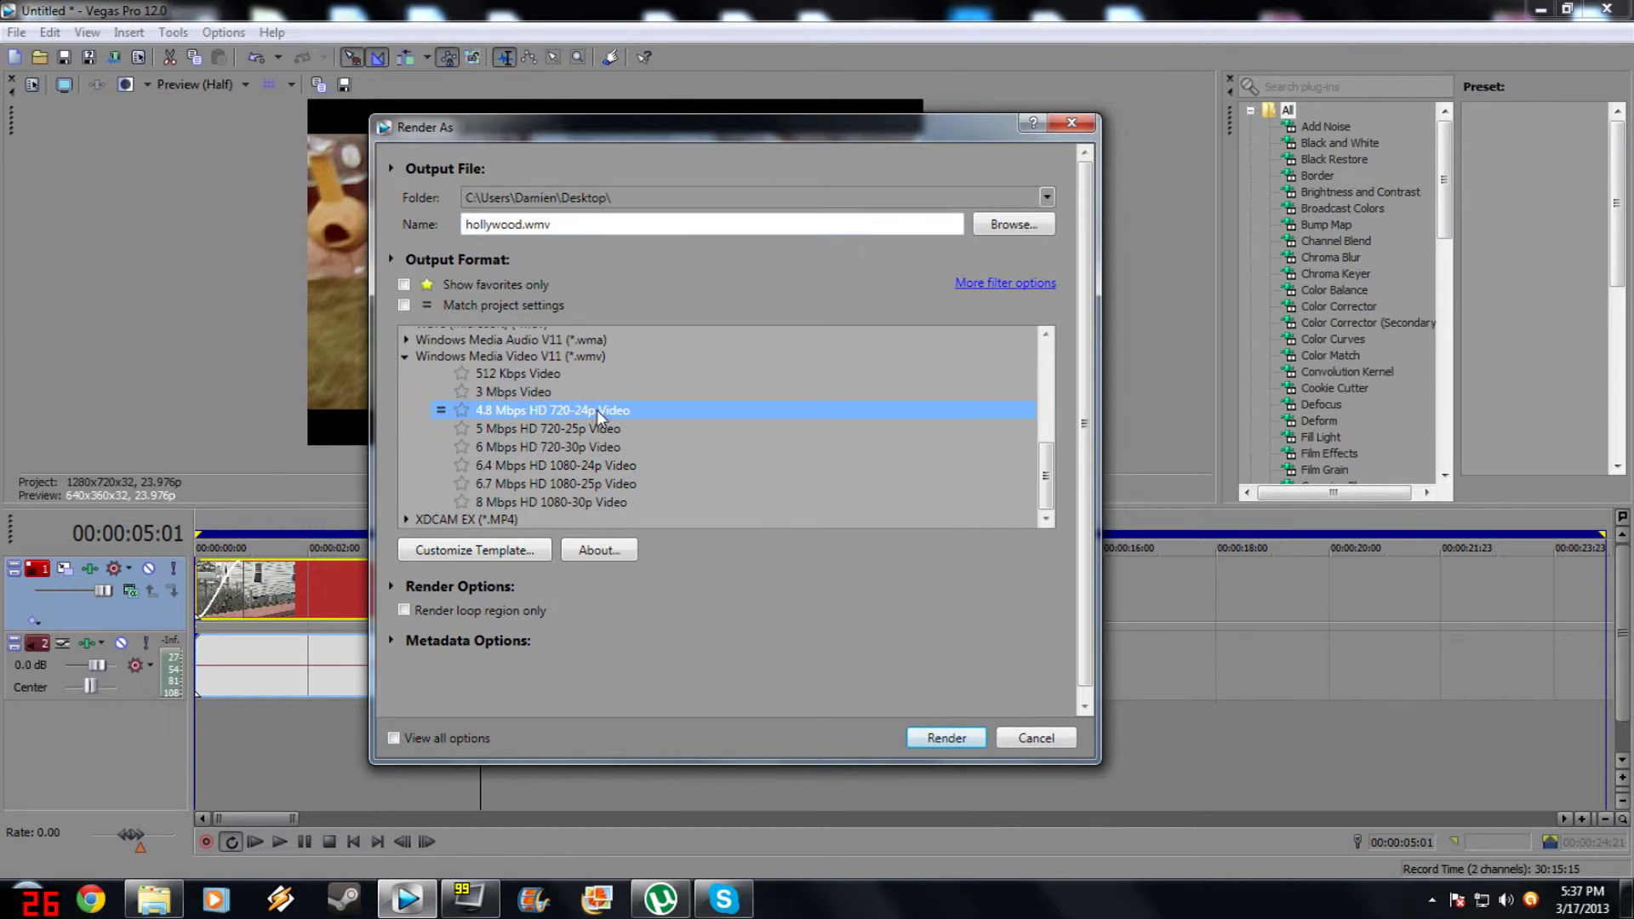
click(970, 739)
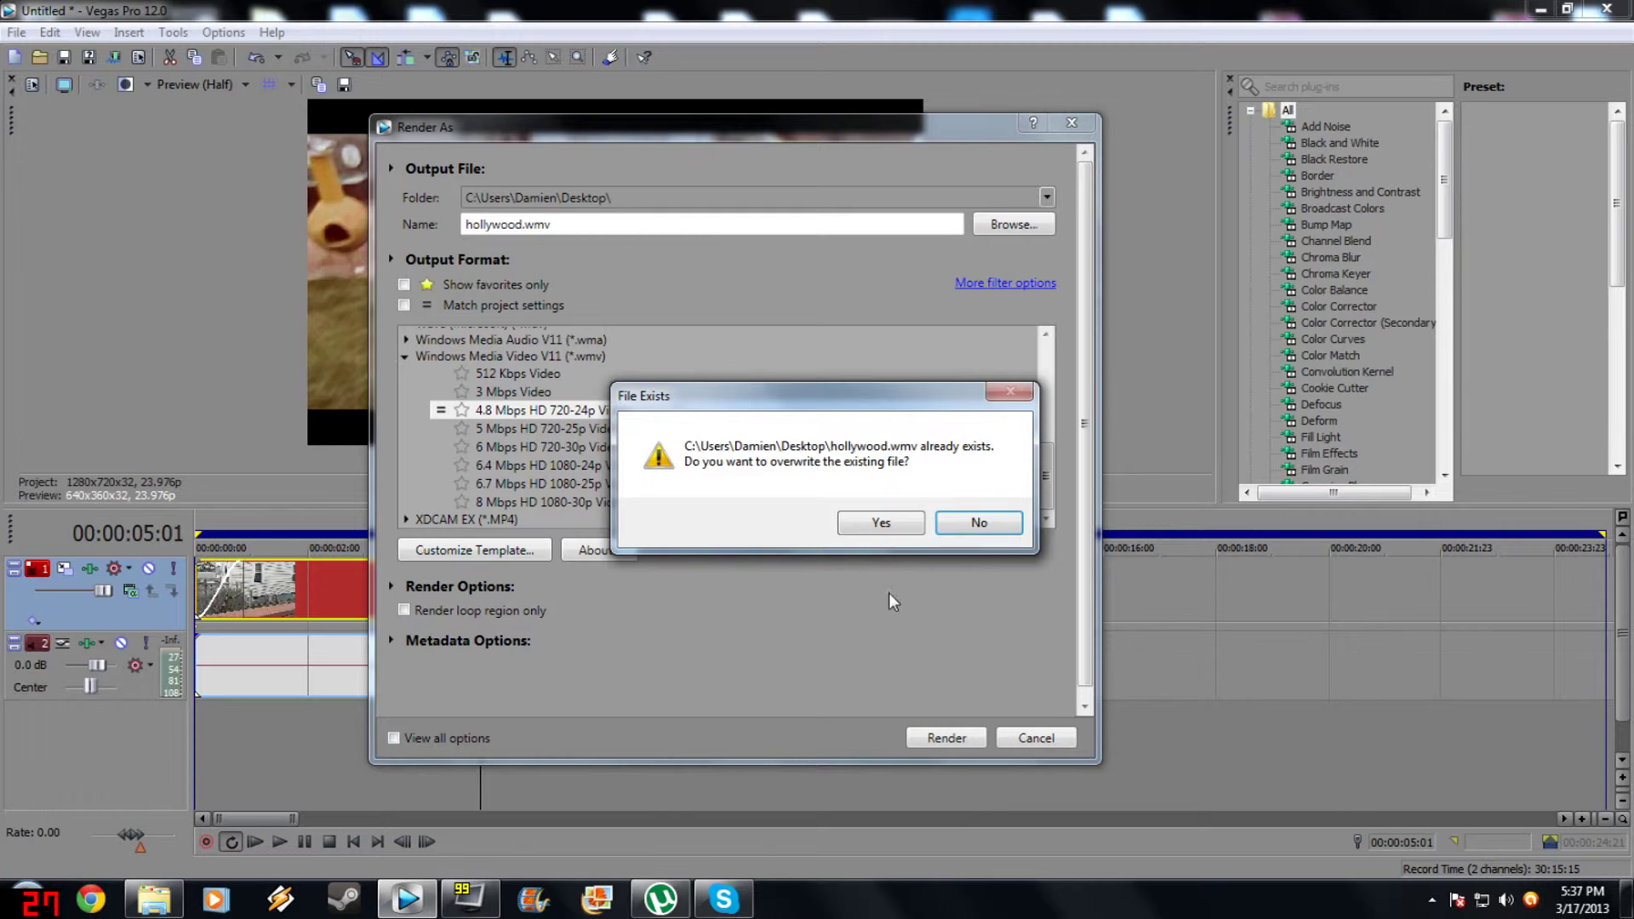
click(882, 523)
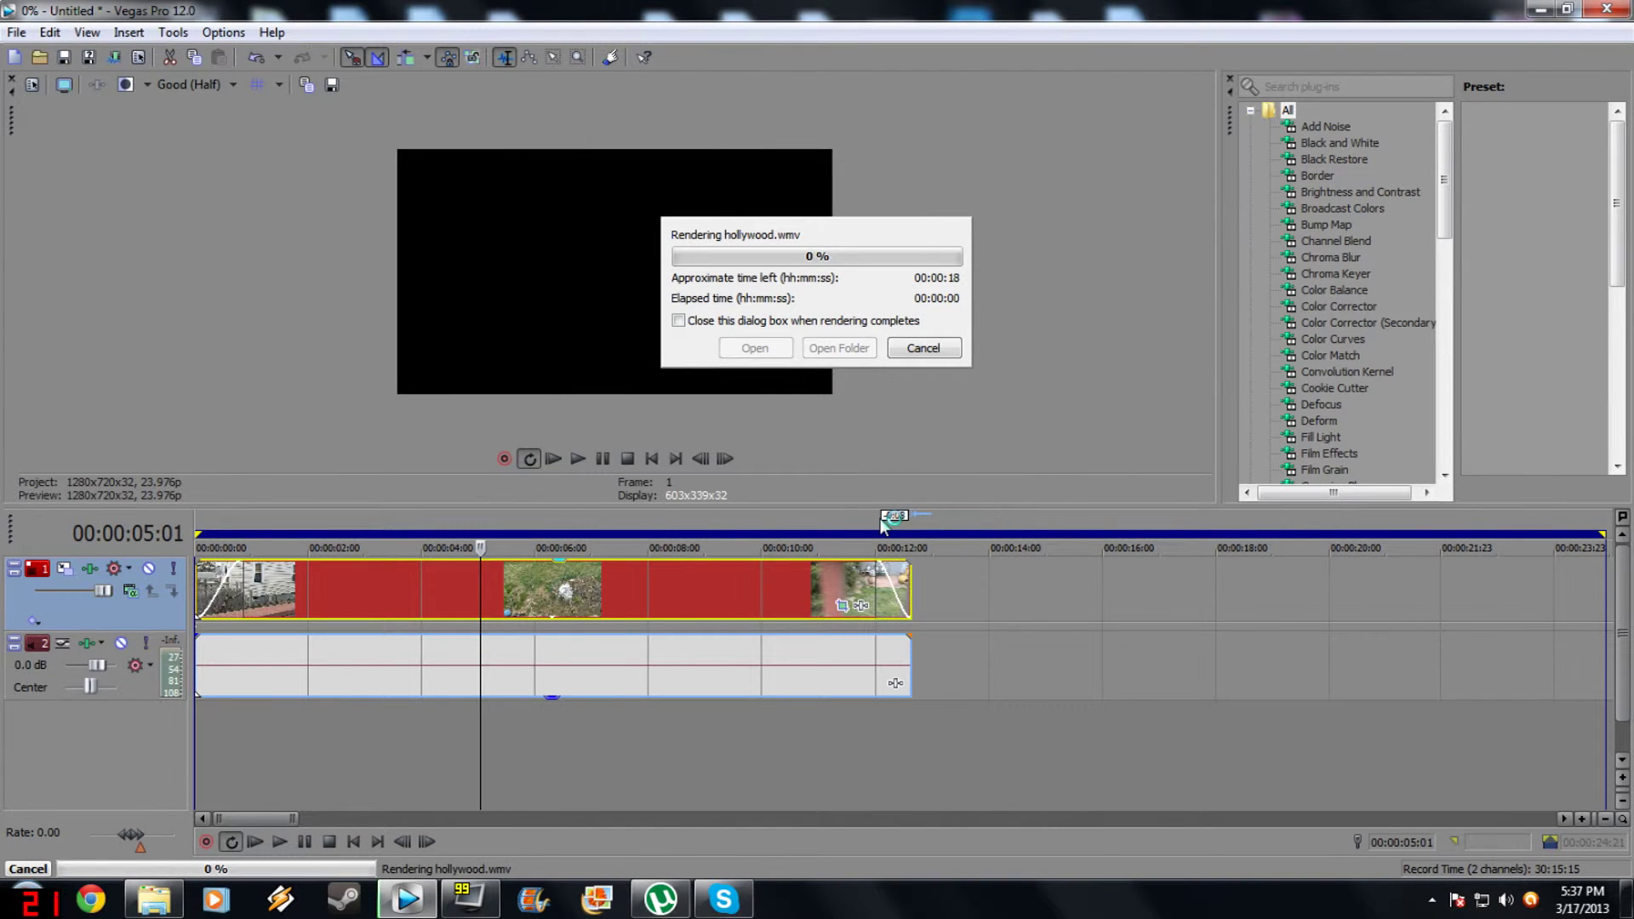